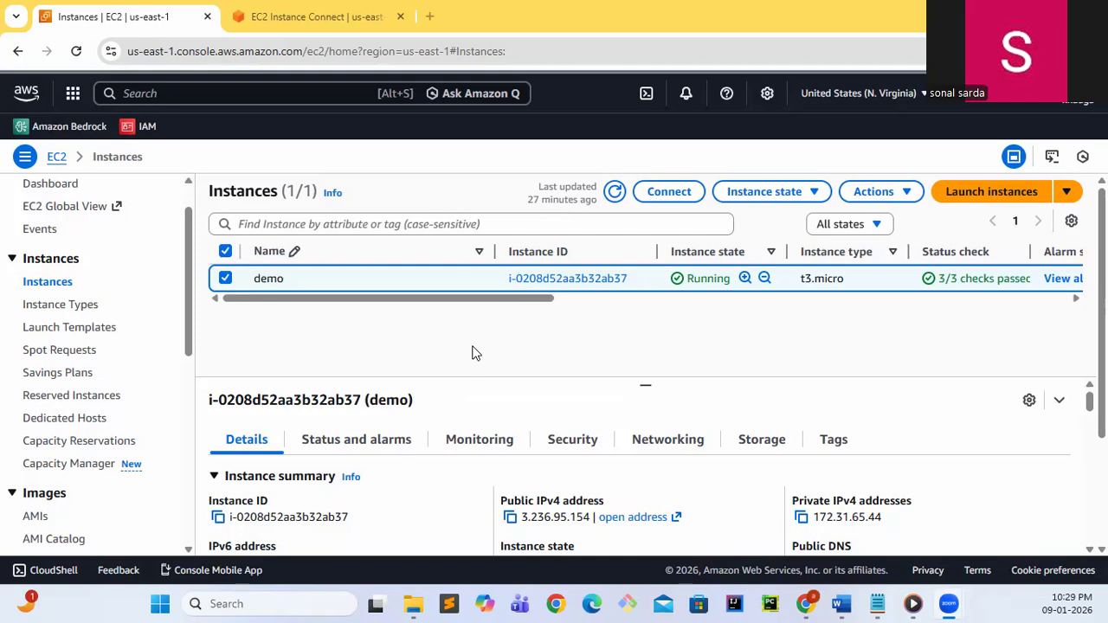
Review the block devices in the demo instance's storage details
left_click(747, 444)
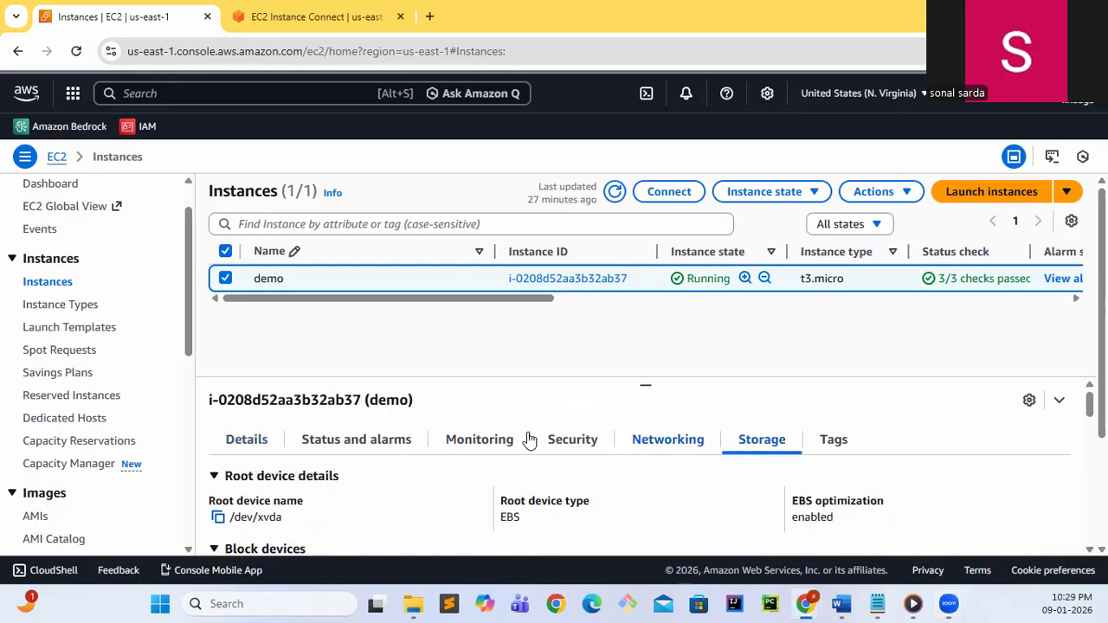
scroll(421, 487, "down", 5)
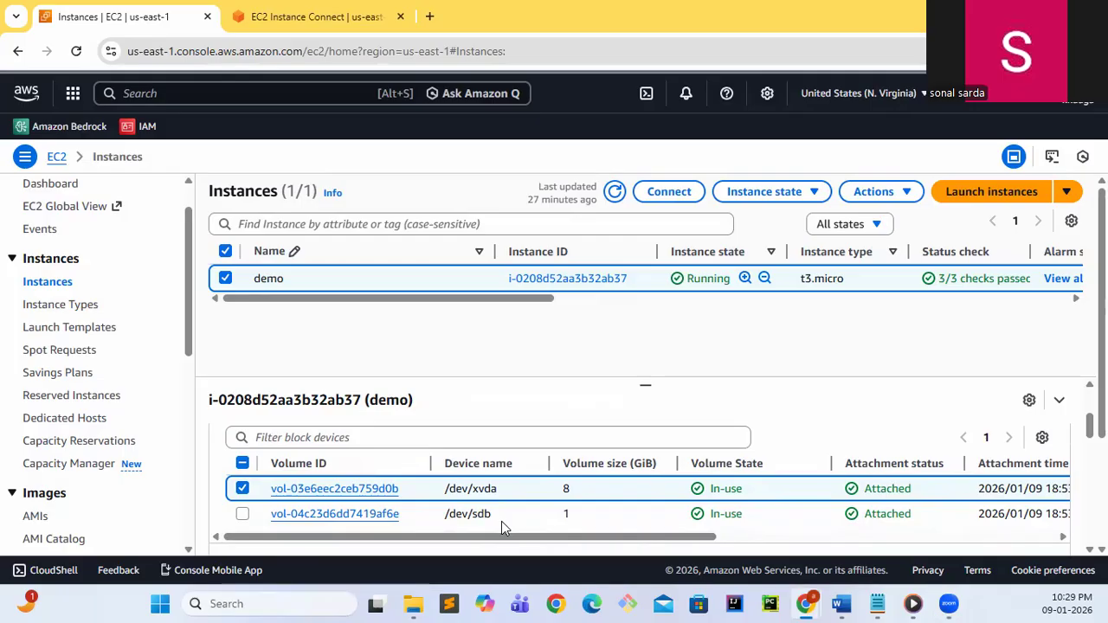
scroll(329, 454, "up", 5)
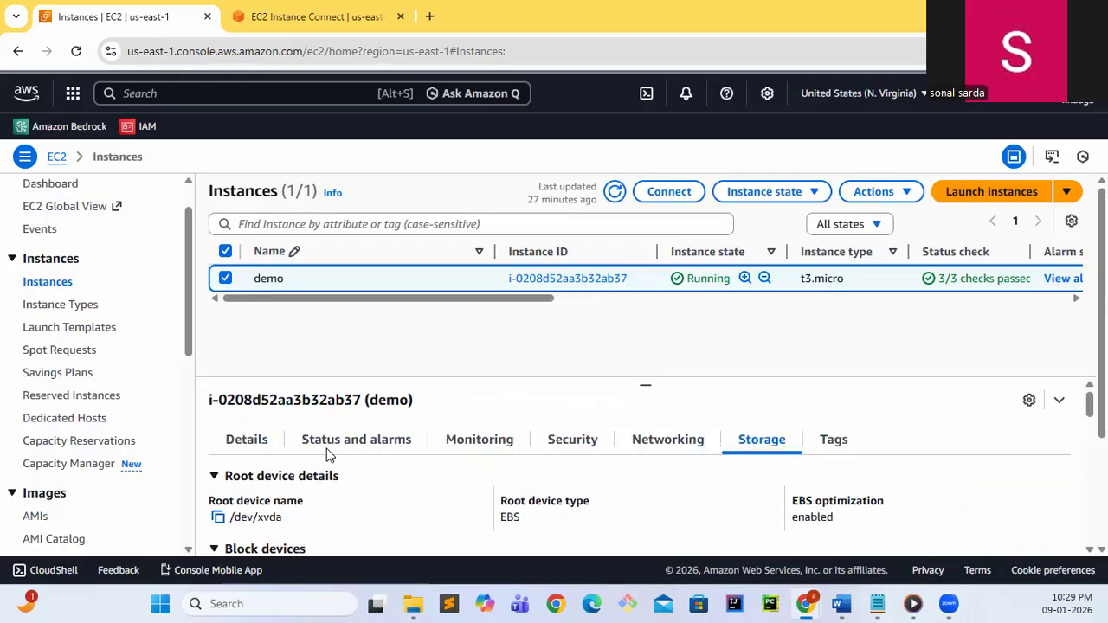
In the EC2 Instance Connect session, run fdisk -l and examine the disks and their partitions
left_click(363, 16)
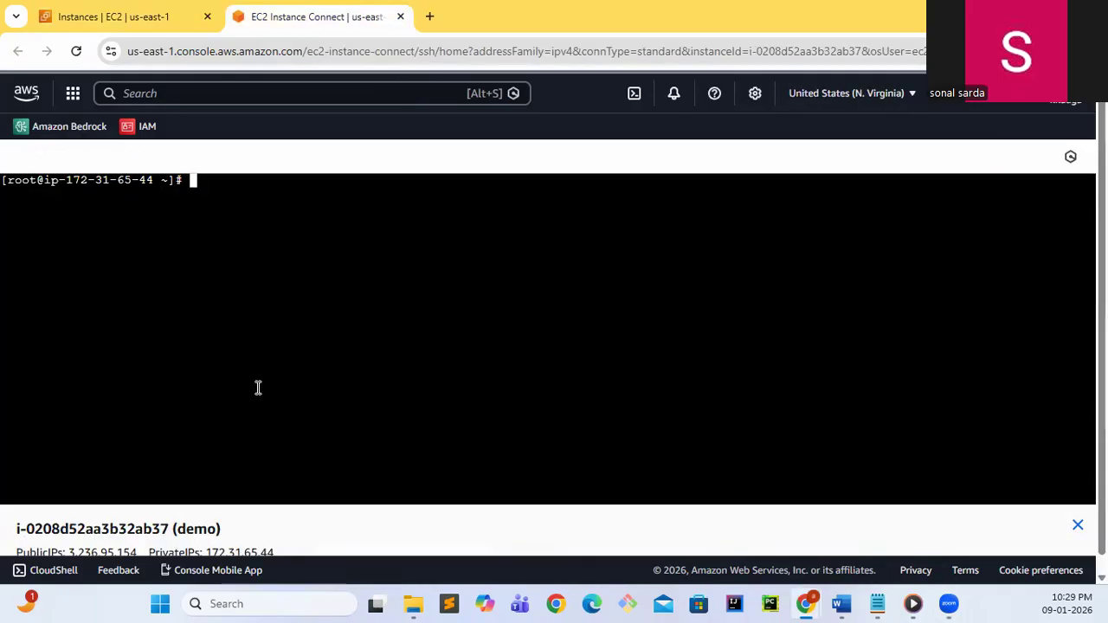
type("fdisk -l")
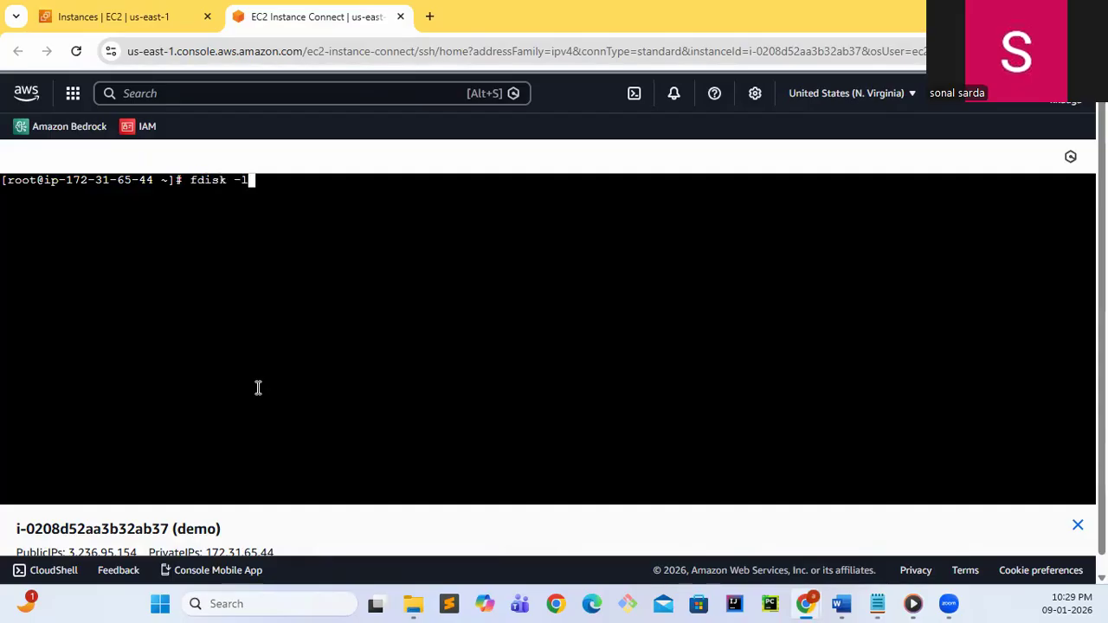
key("Return")
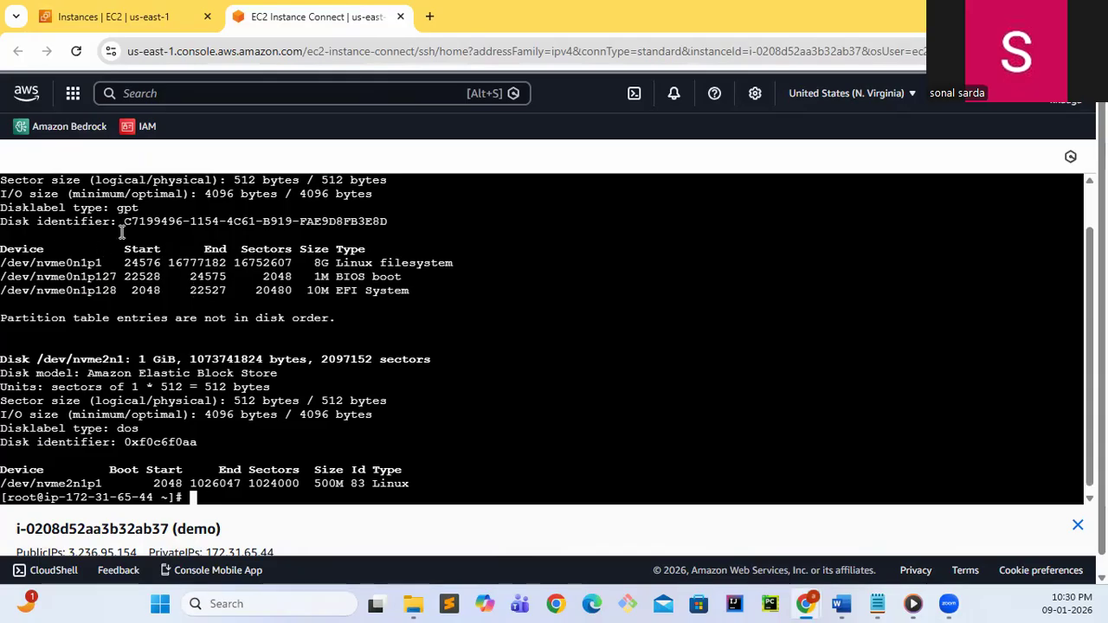
scroll(117, 232, "up", 1)
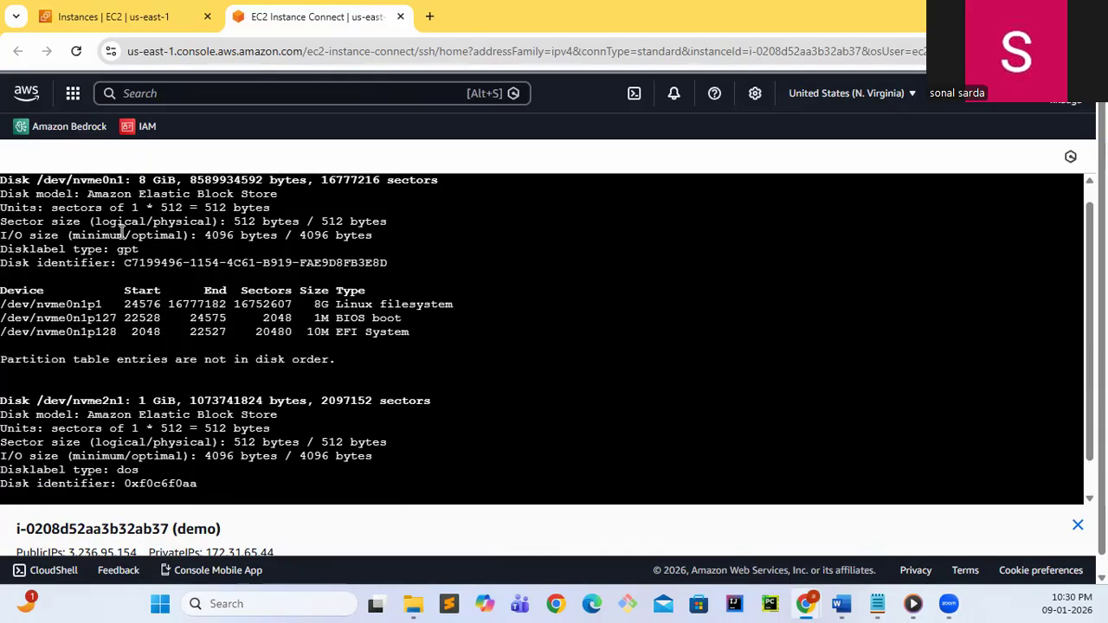
scroll(122, 231, "up", 1)
left_click_drag(36, 192, 185, 194)
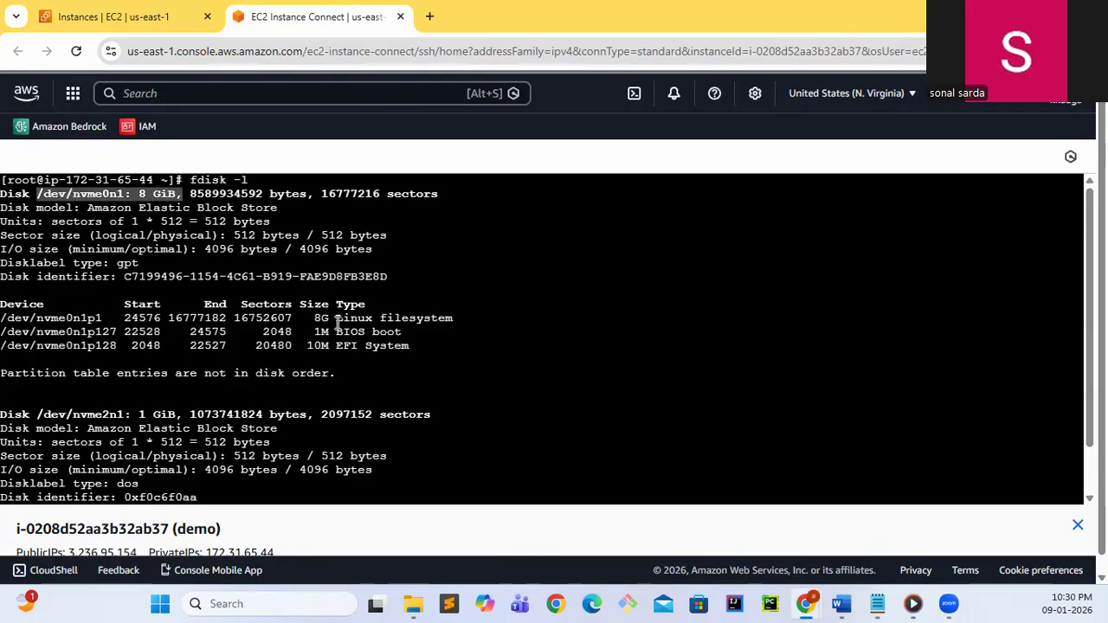
left_click_drag(13, 317, 430, 349)
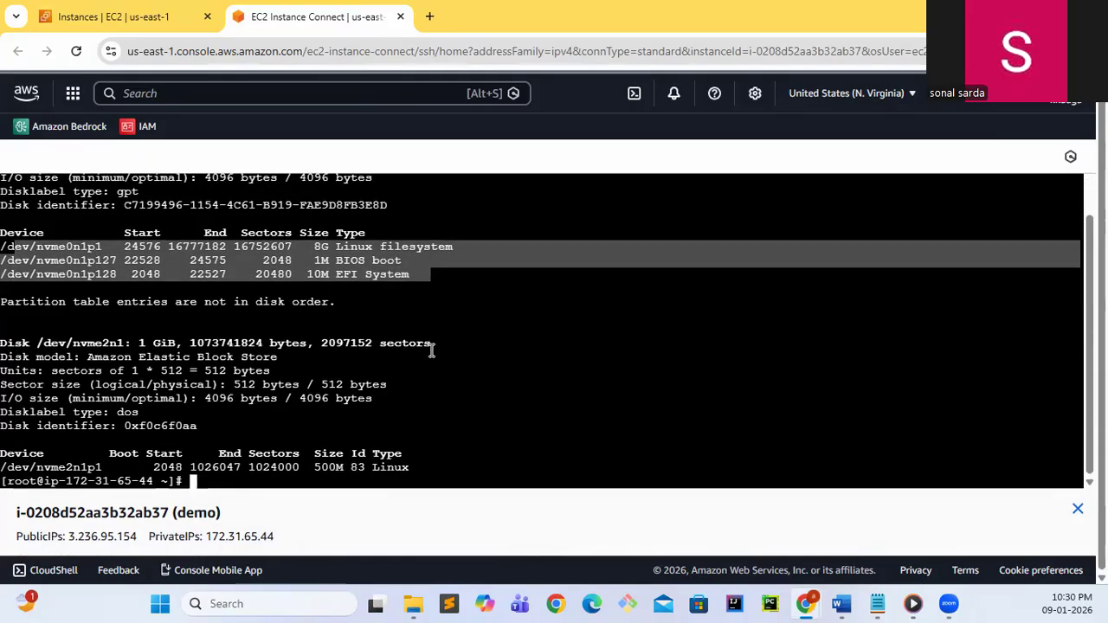
left_click_drag(36, 344, 178, 346)
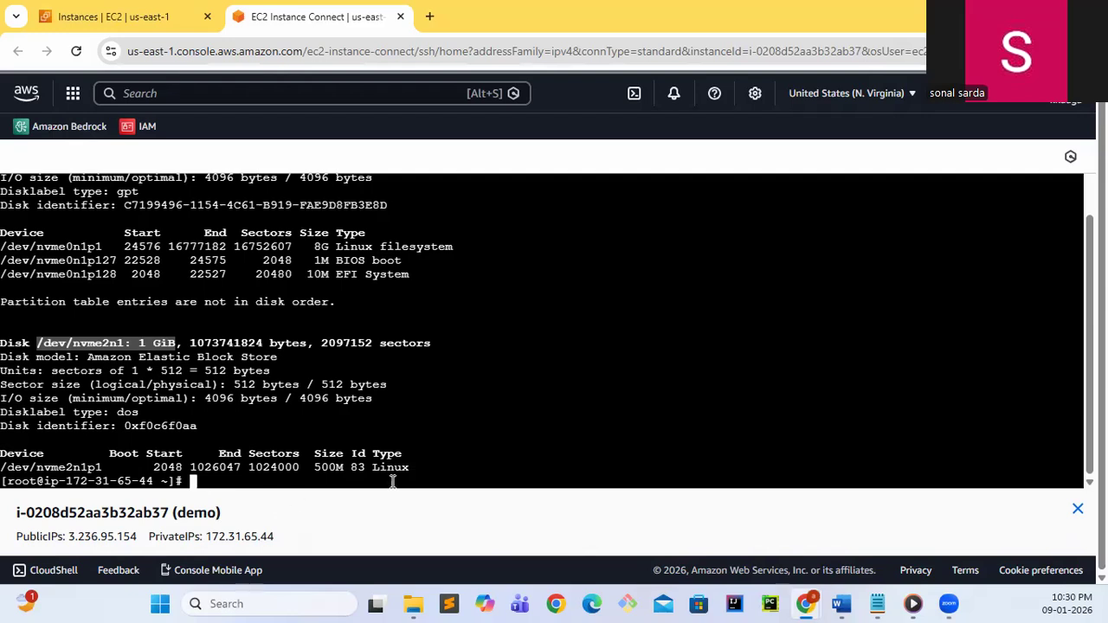
left_click_drag(414, 468, 10, 468)
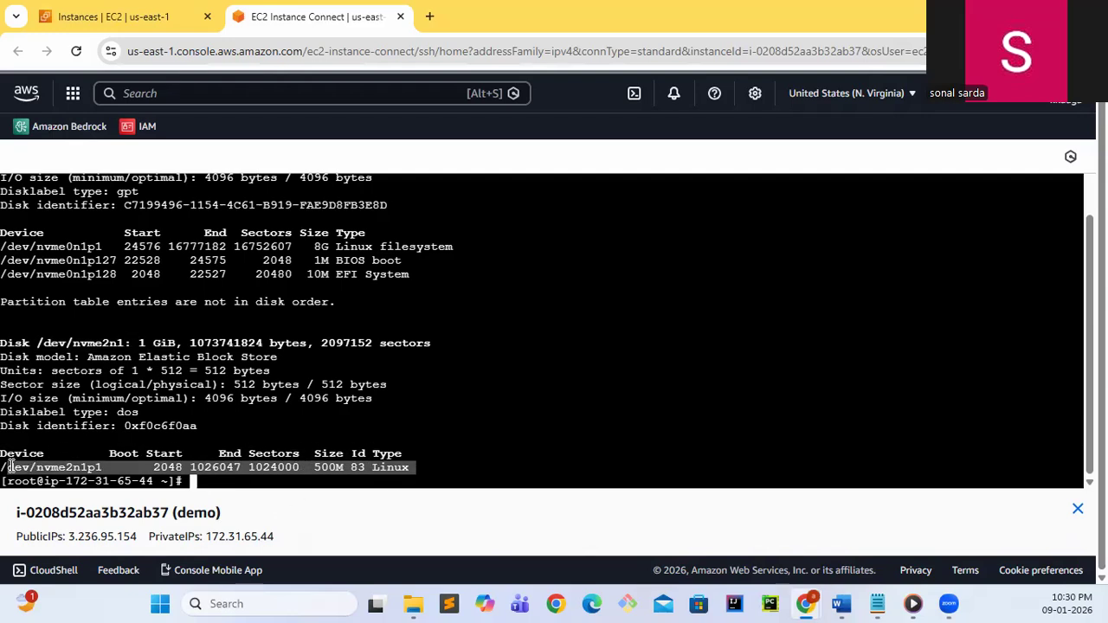
left_click(404, 465)
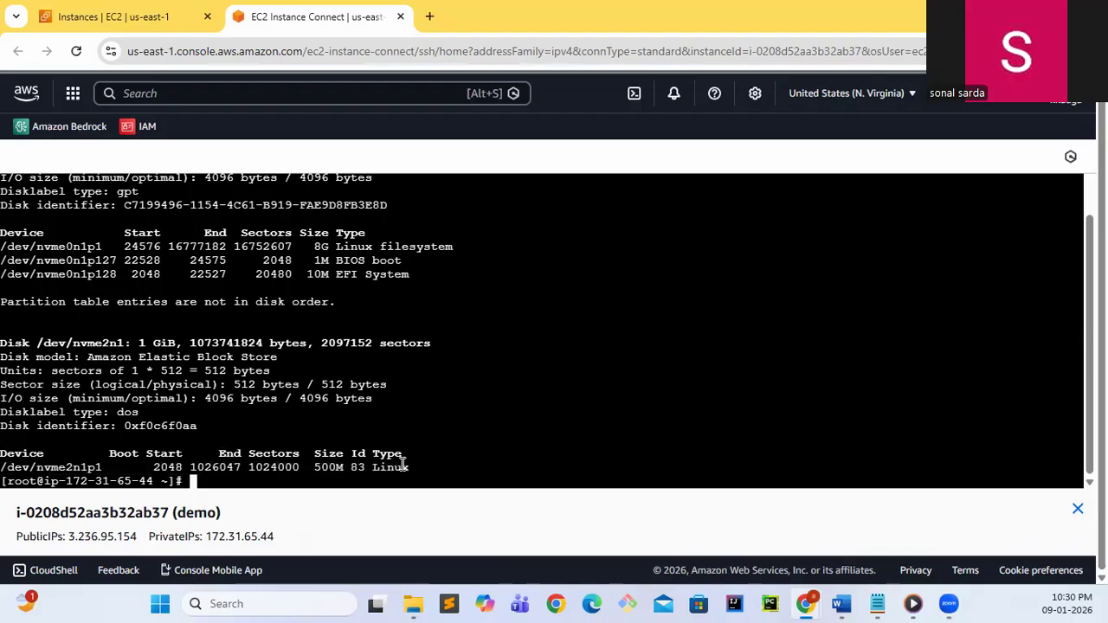
List the mounted file systems with mount, check the /testfs entry, and show disk usage with df
type("mount")
key("Return")
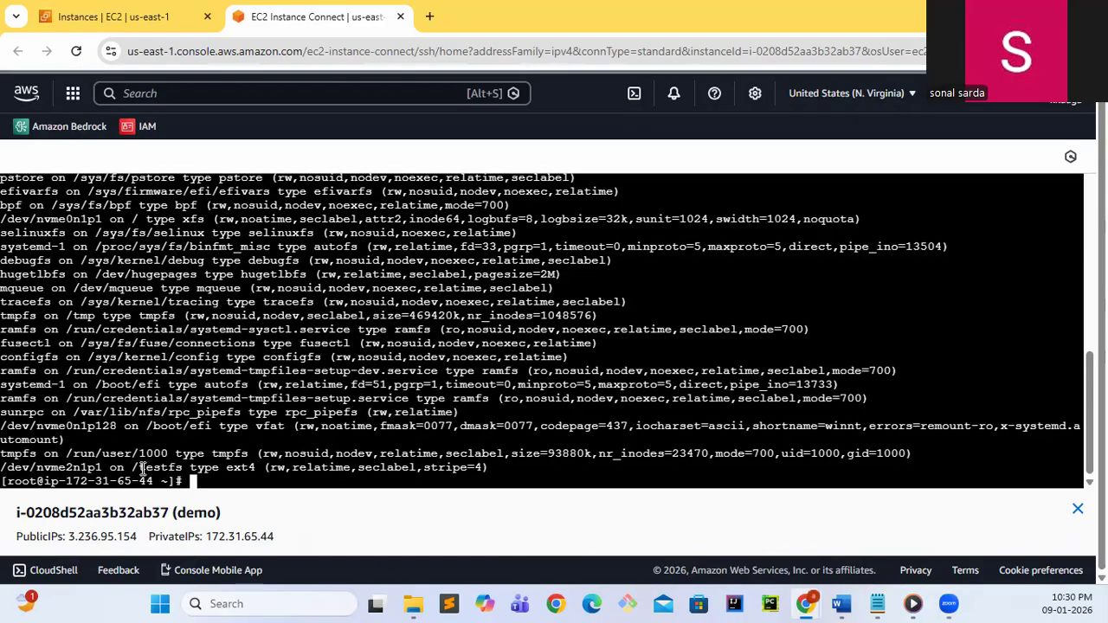
left_click_drag(133, 467, 183, 468)
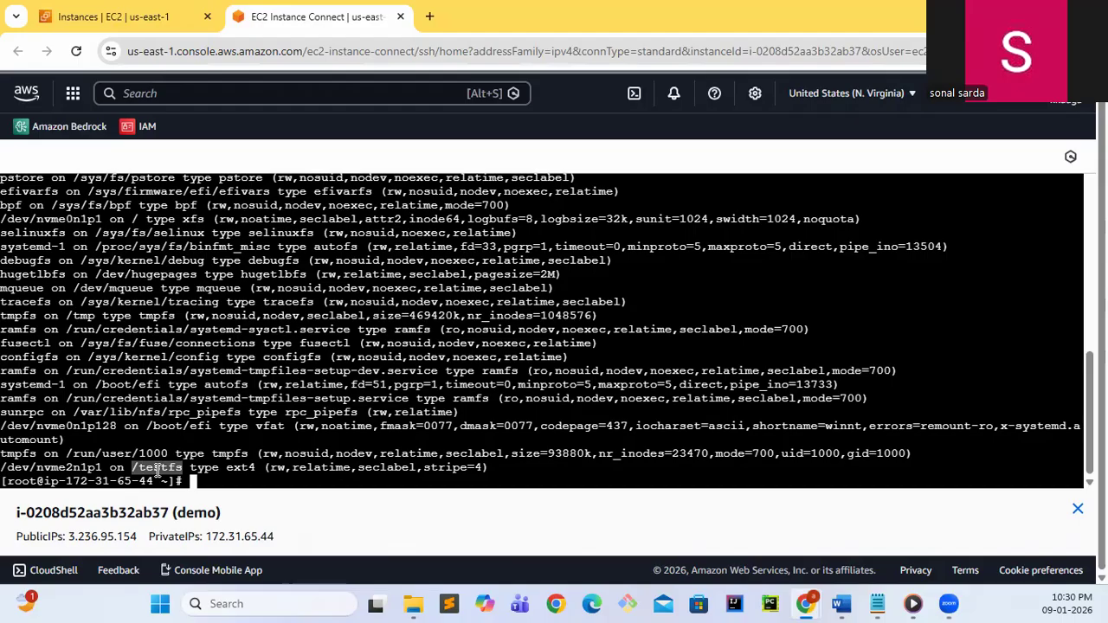
left_click(192, 481)
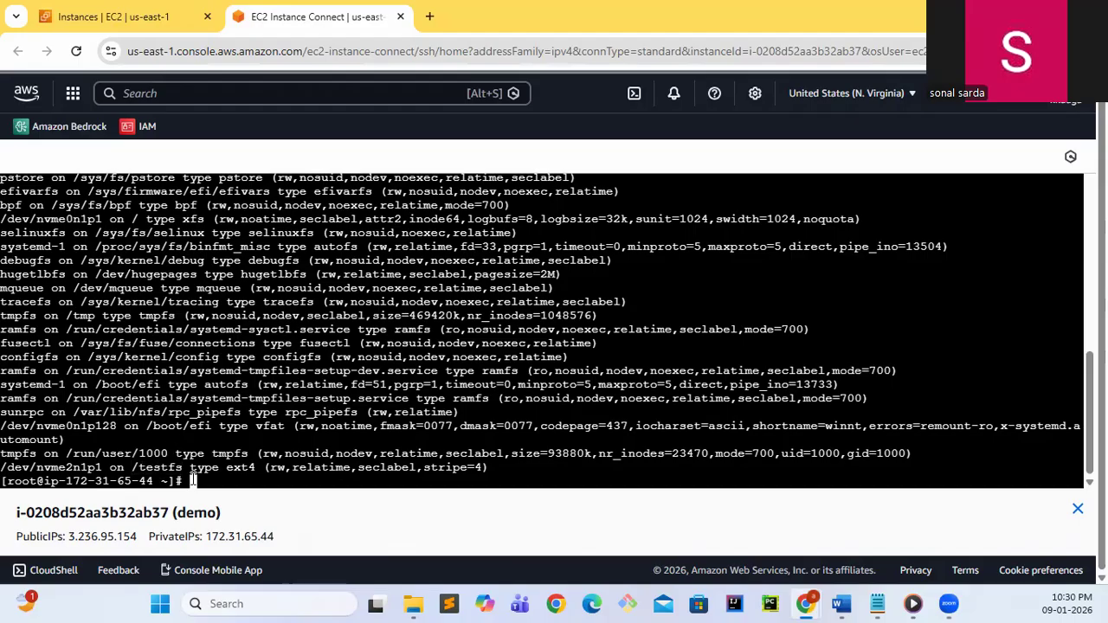
type("df")
key("Return")
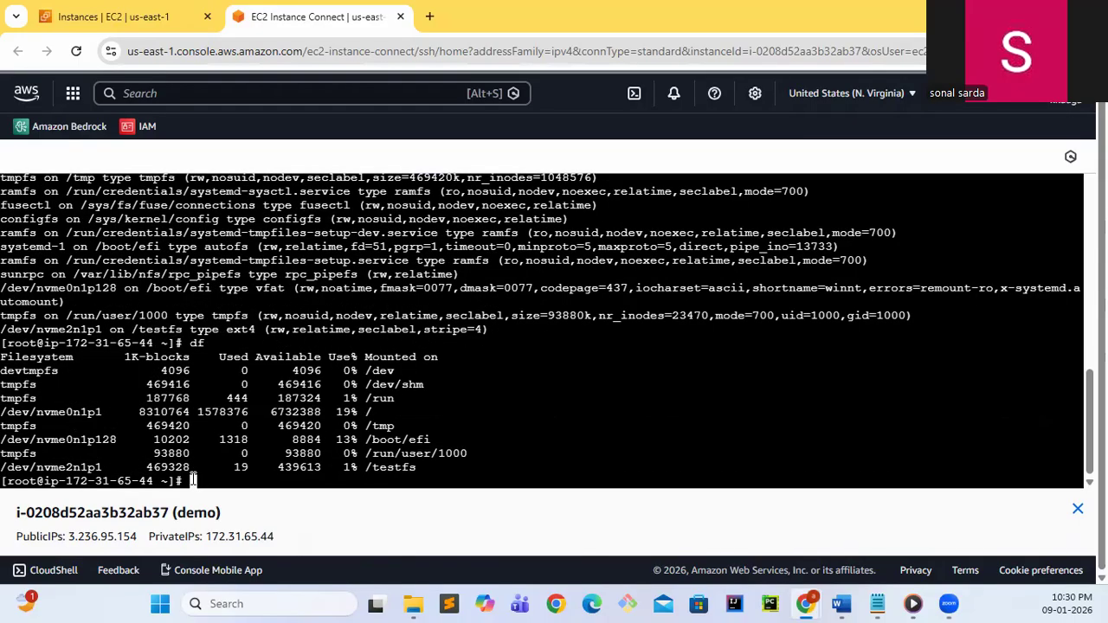
List the contents of the /testfs/ directory with ls
type("ls /testfs/")
key("Return")
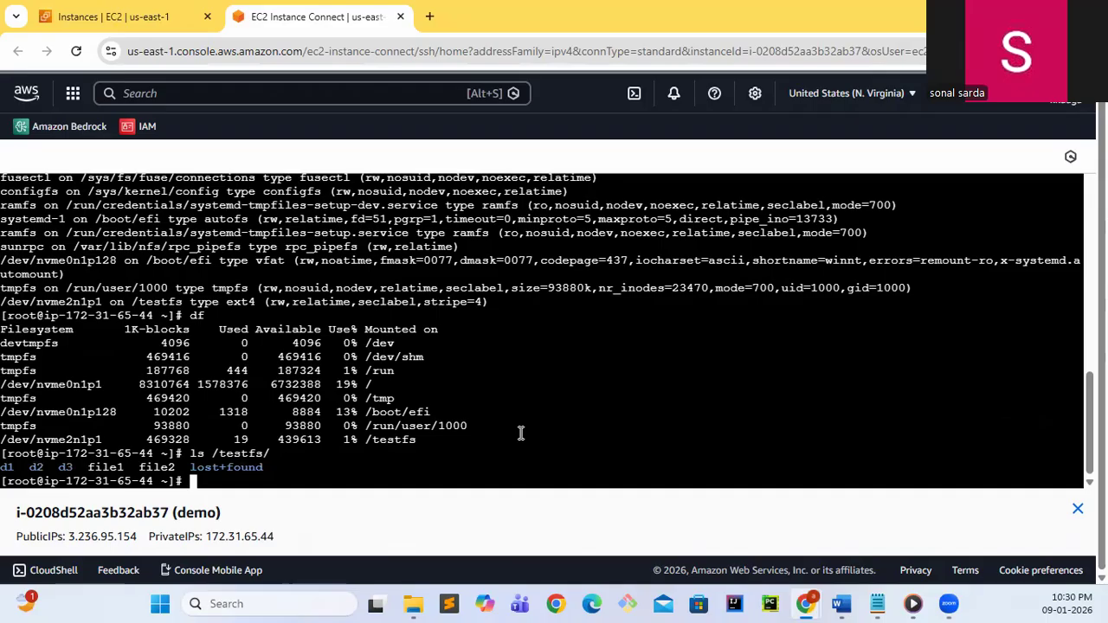
Display the contents of /testfs/file1 with cat
key("Up")
type("file")
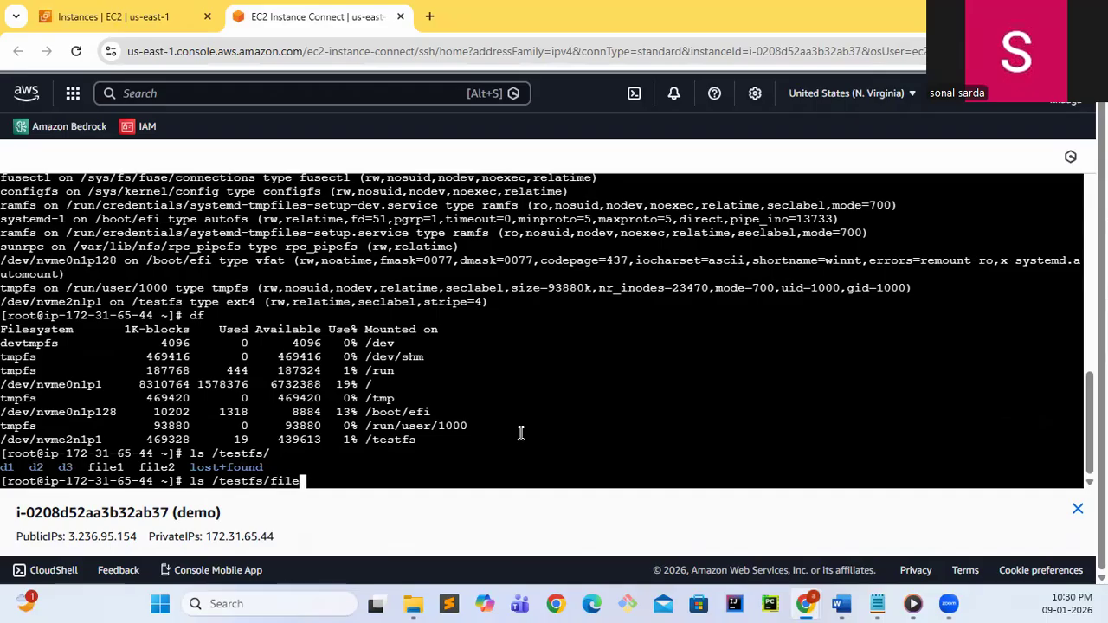
key("Left")
key("Left")
key("Left")
key("Left")
key("Left")
key("Left")
key("Left")
key("Left")
key("Left")
key("Left")
key("Right")
key("Right")
key("Right")
key("Right")
key("Right")
key("End")
type("1")
key("Left")
key("Left")
key("Left")
key("Left")
key("Left")
key("Left")
key("Left")
key("Left")
key("Left")
key("Left")
key("Left")
key("Left")
key("Left")
key("Left")
key("Left")
key("Left")
key("Delete")
key("Delete")
type("cat")
key("Return")
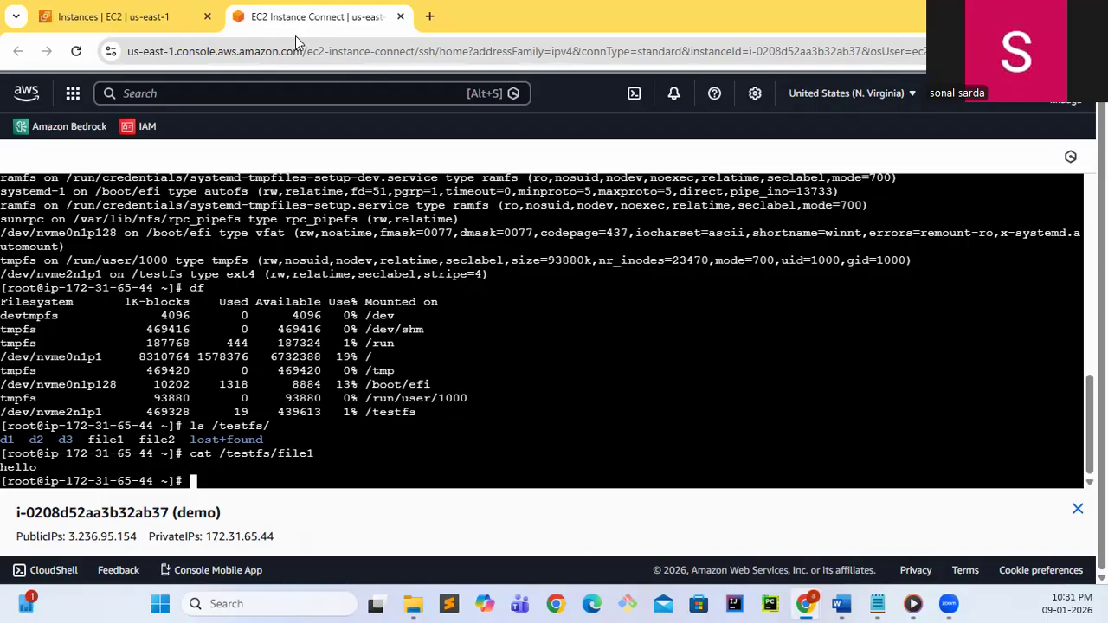
Return to the EC2 console and show the details of the 1 GiB volume's snapshot under Elastic Block Store
left_click(132, 22)
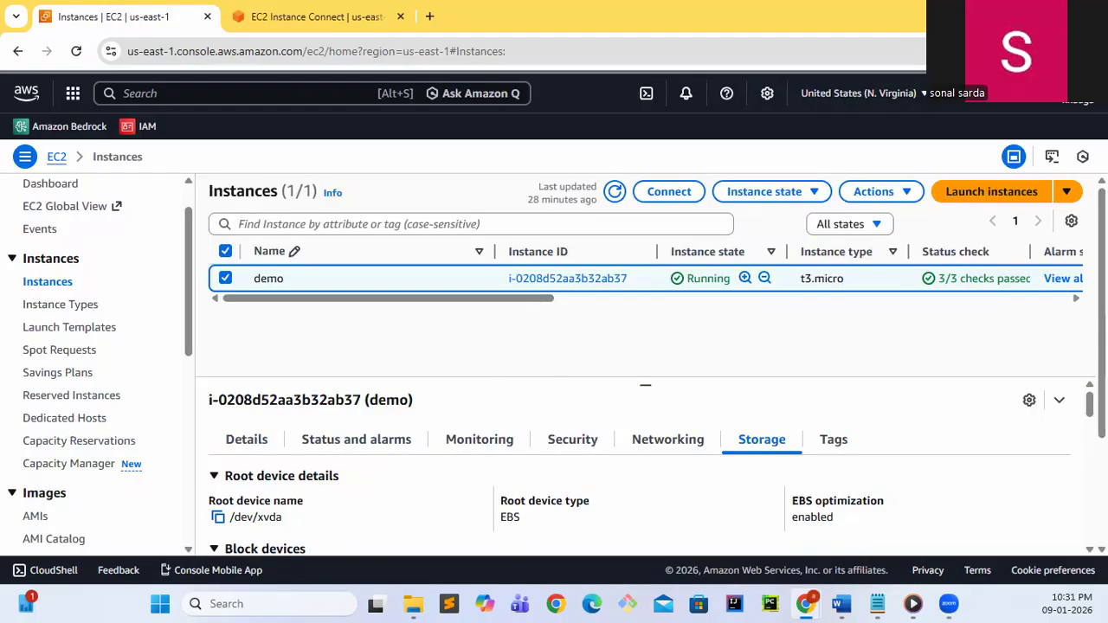
scroll(116, 368, "down", 3)
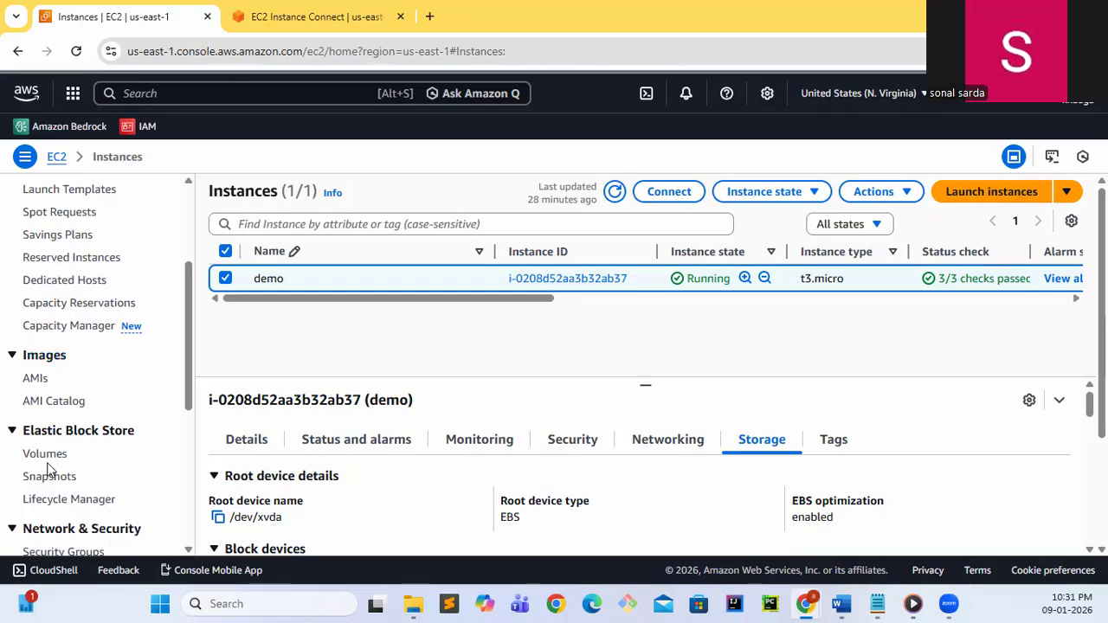
left_click(48, 475)
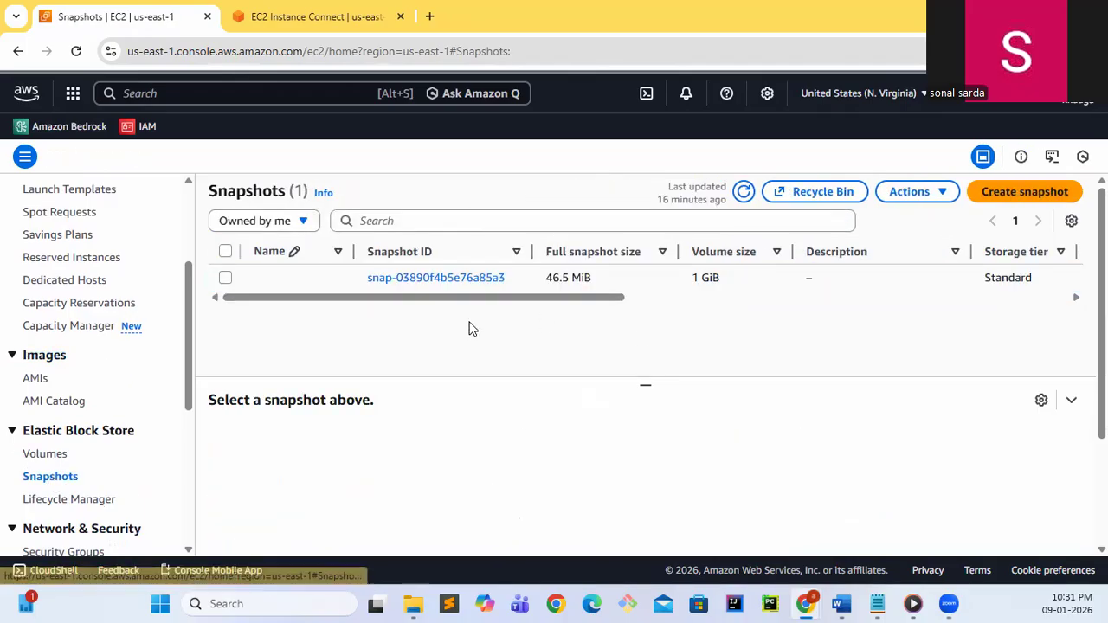
left_click(225, 277)
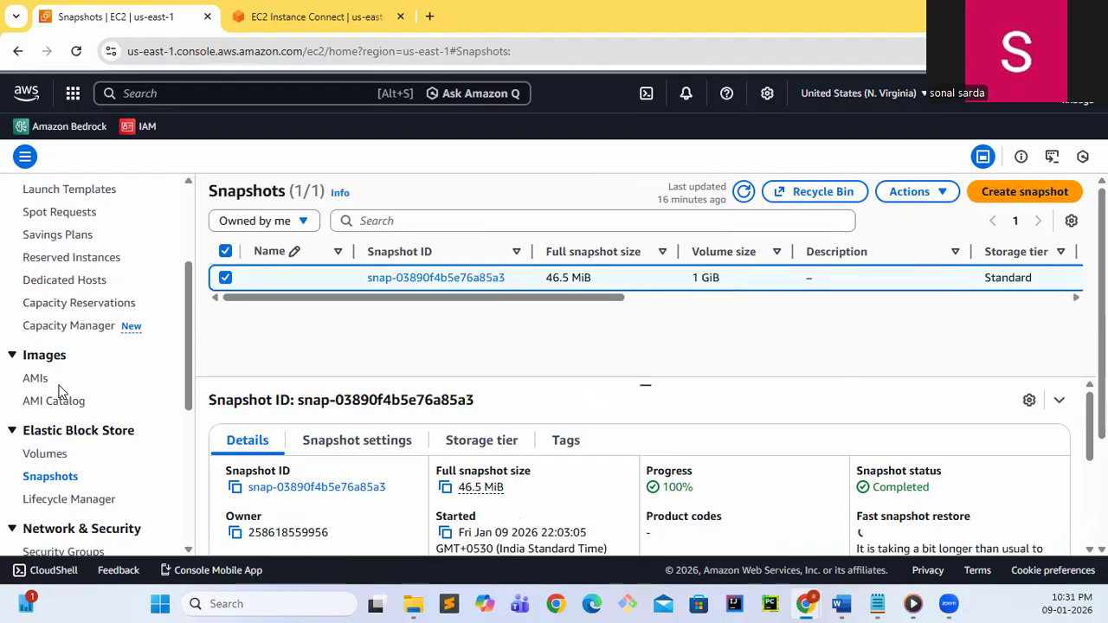
Detach the 1 GiB volume named demo from its instance in the EBS volumes list
scroll(97, 363, "up", 2)
scroll(98, 363, "down", 1)
scroll(97, 364, "down", 1)
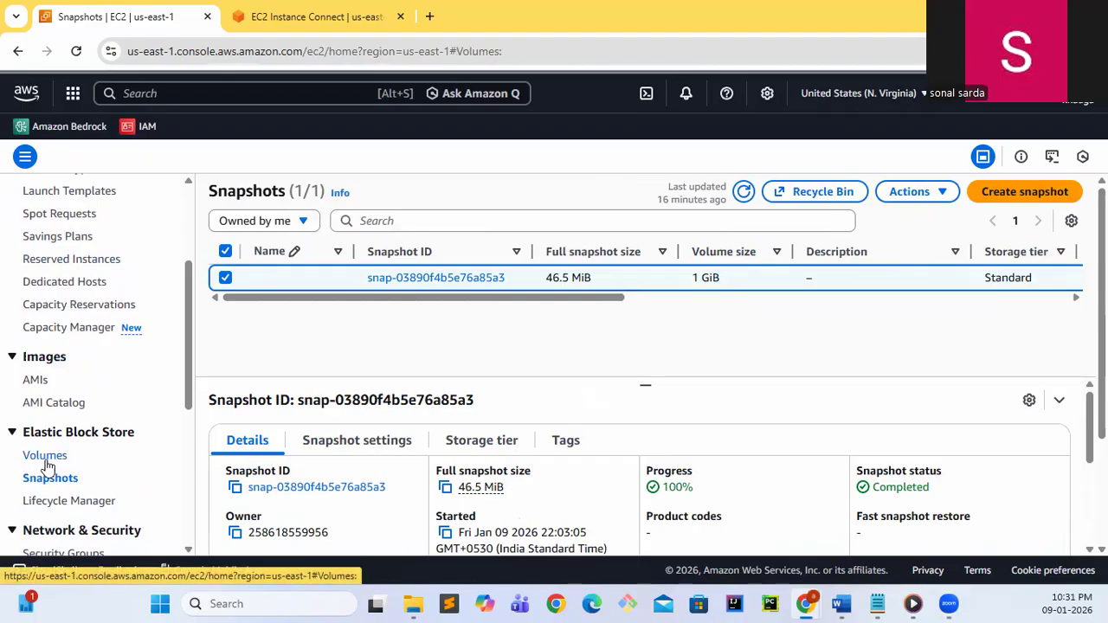
left_click(45, 457)
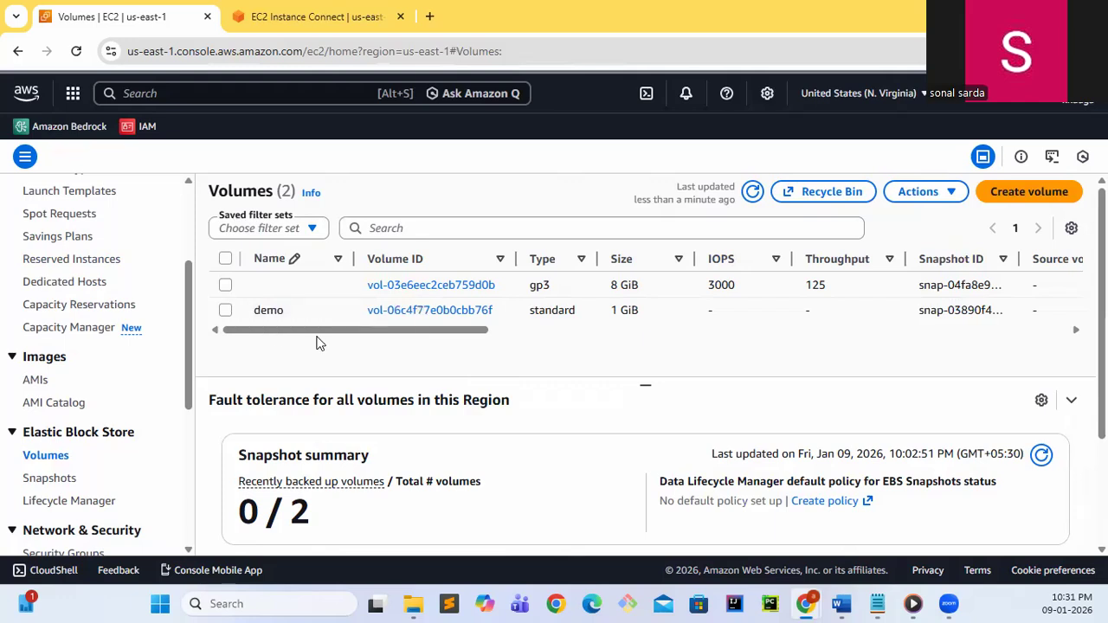
left_click(225, 310)
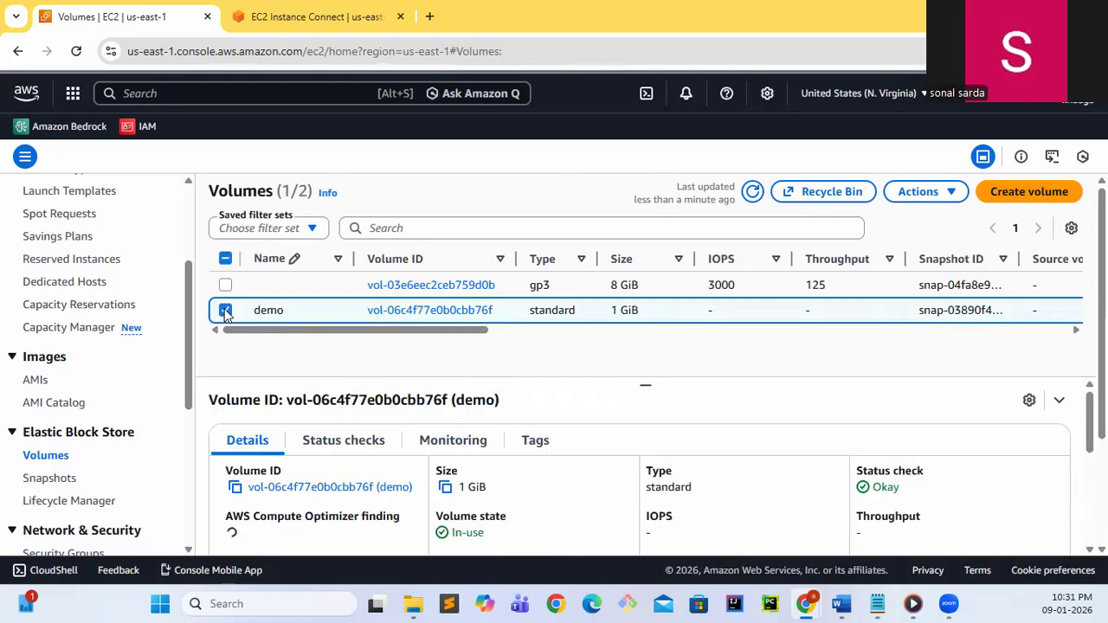
left_click(921, 192)
left_click(816, 341)
left_click(837, 438)
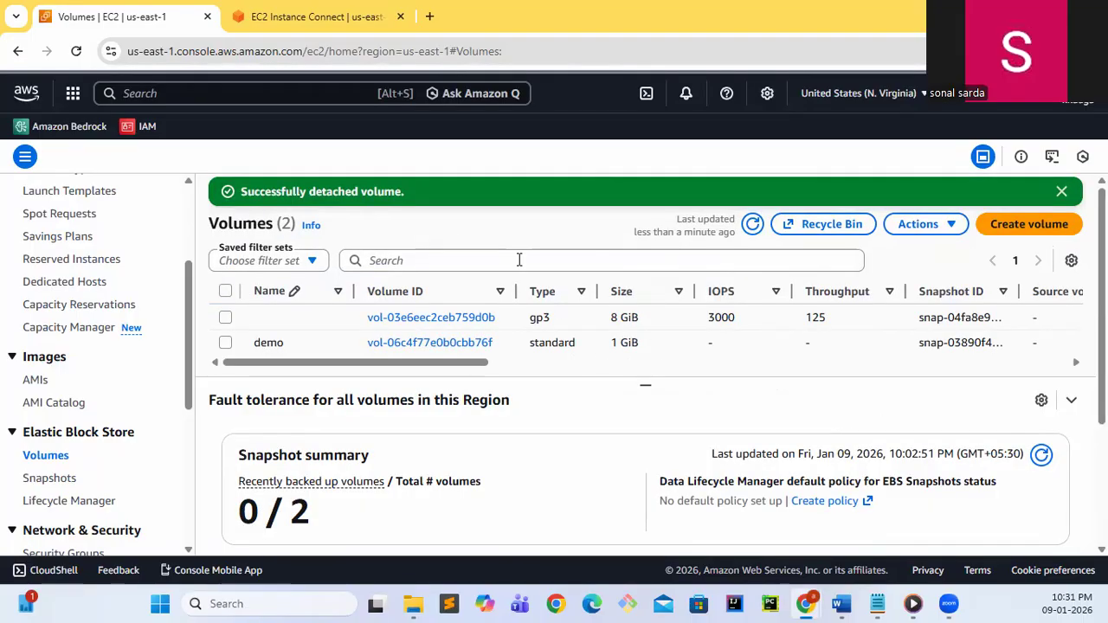
Return to the EC2 Instance Connect session and rerun ls /testfs/ to check access to the directory
left_click(305, 26)
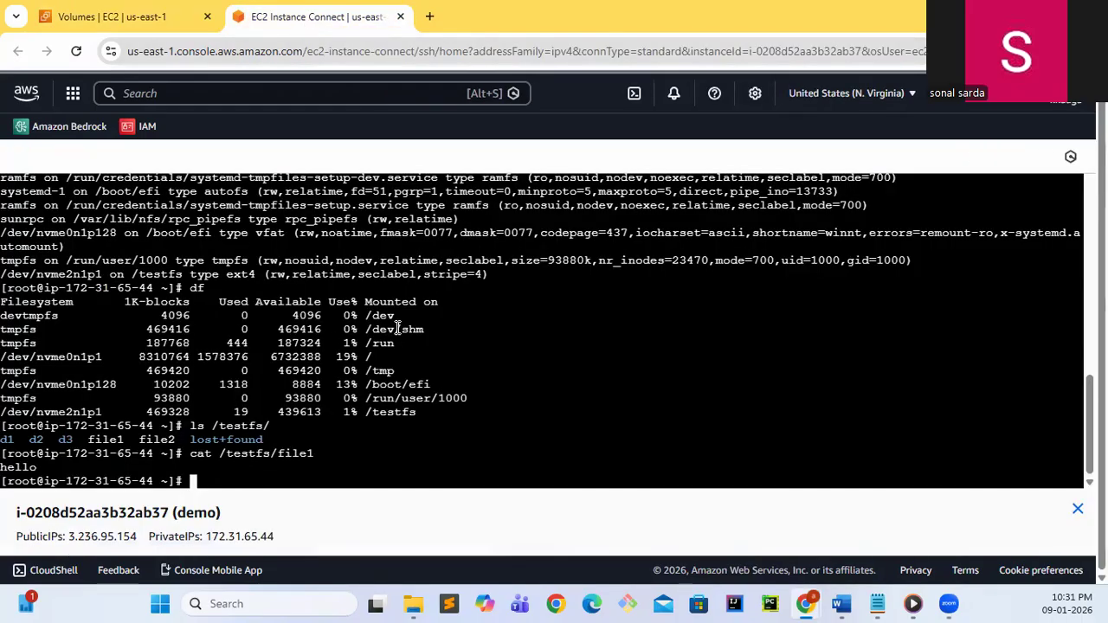
key("Up")
key("Up")
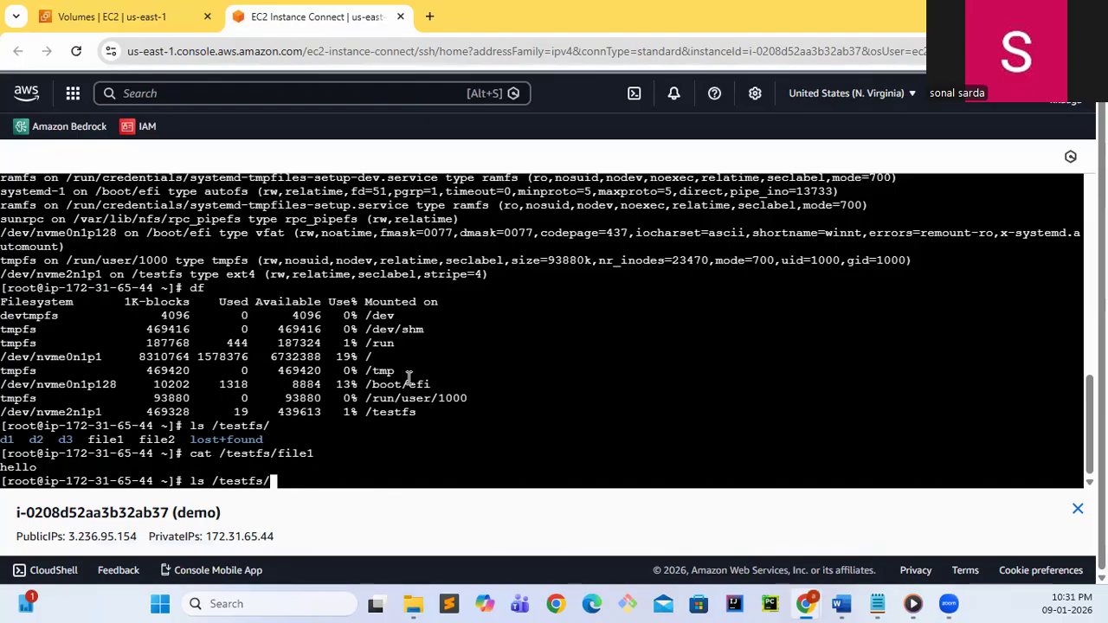
key("Return")
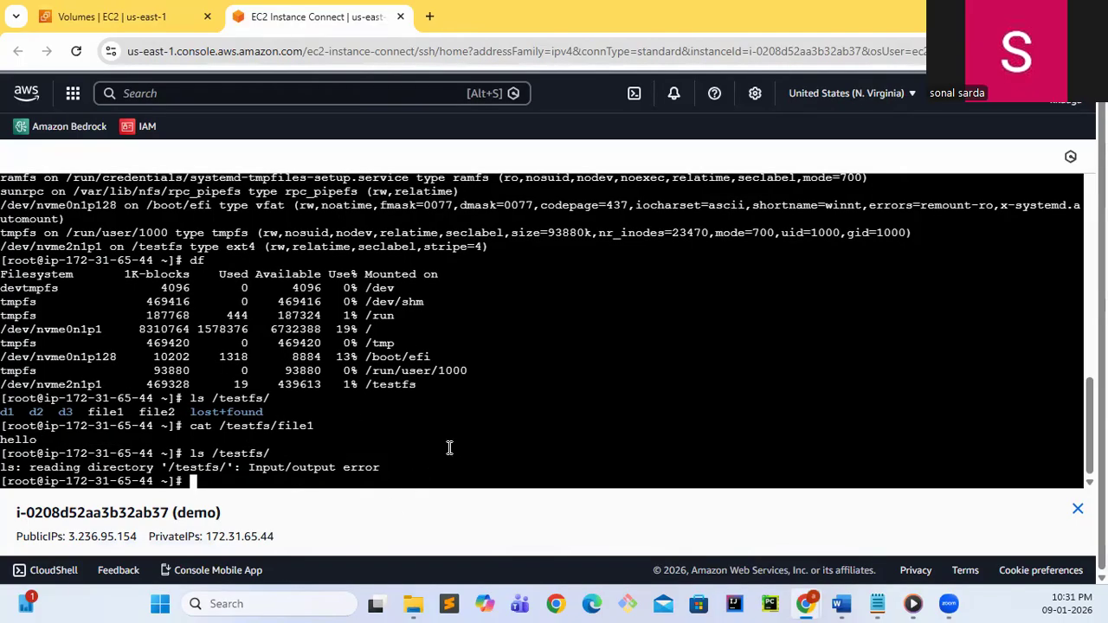
Clear the recalled ls command and run df to recheck the mounted file systems
key("Up")
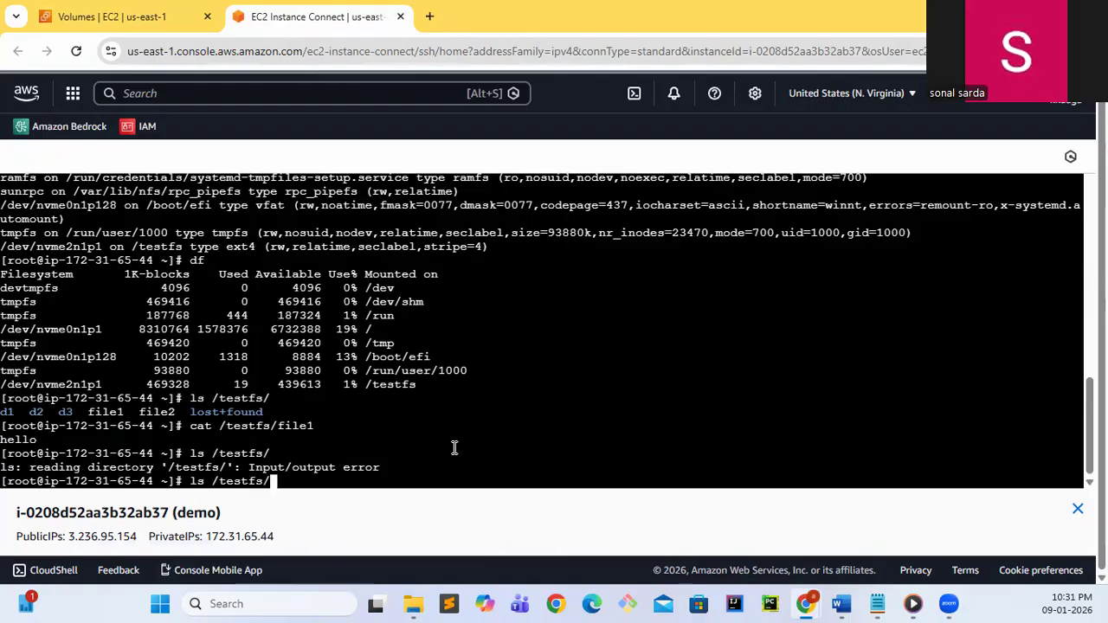
key("BackSpace")
key("BackSpace")
key("BackSpace")
key("BackSpace")
key("BackSpace")
key("BackSpace")
key("BackSpace")
key("BackSpace")
key("BackSpace")
key("BackSpace")
key("BackSpace")
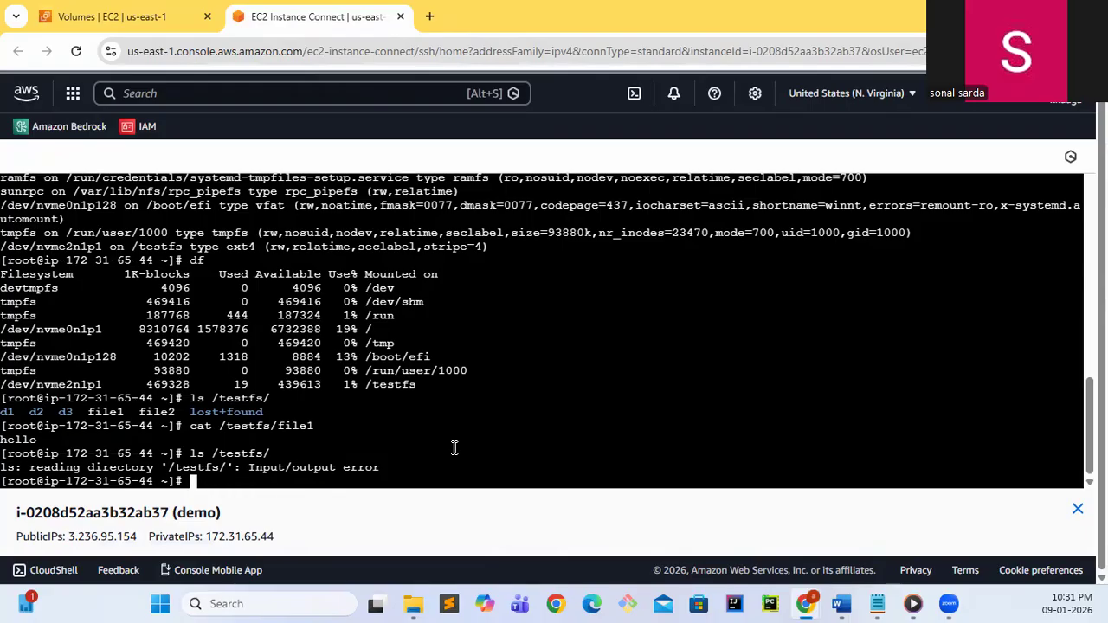
type("df")
key("Return")
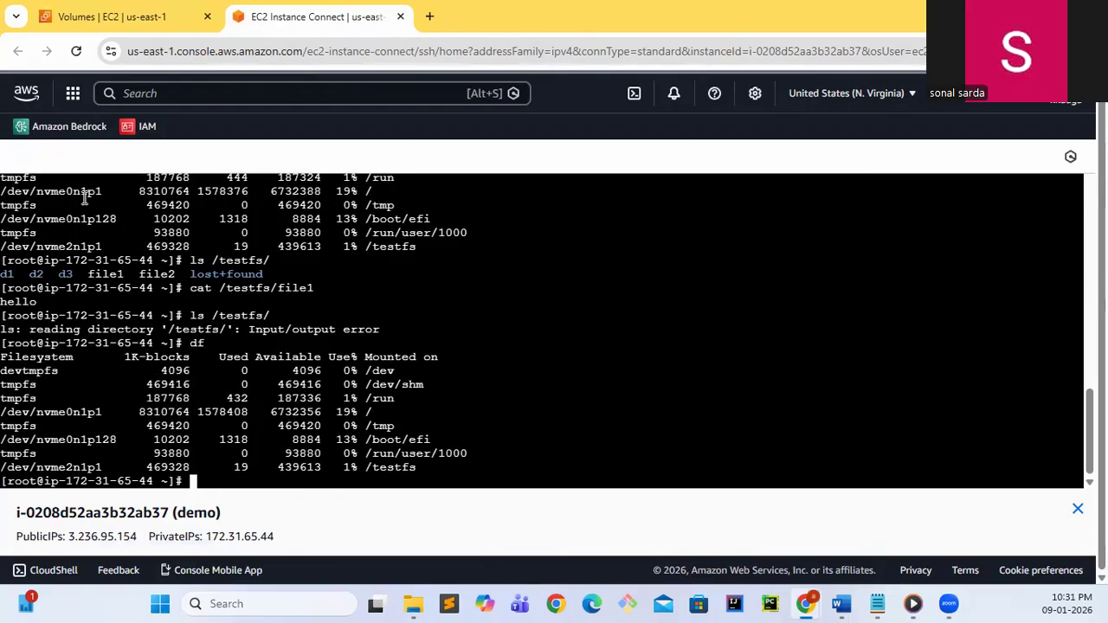
Return to the EC2 console and select the 1 GiB volume's snapshot under Elastic Block Store
left_click(132, 24)
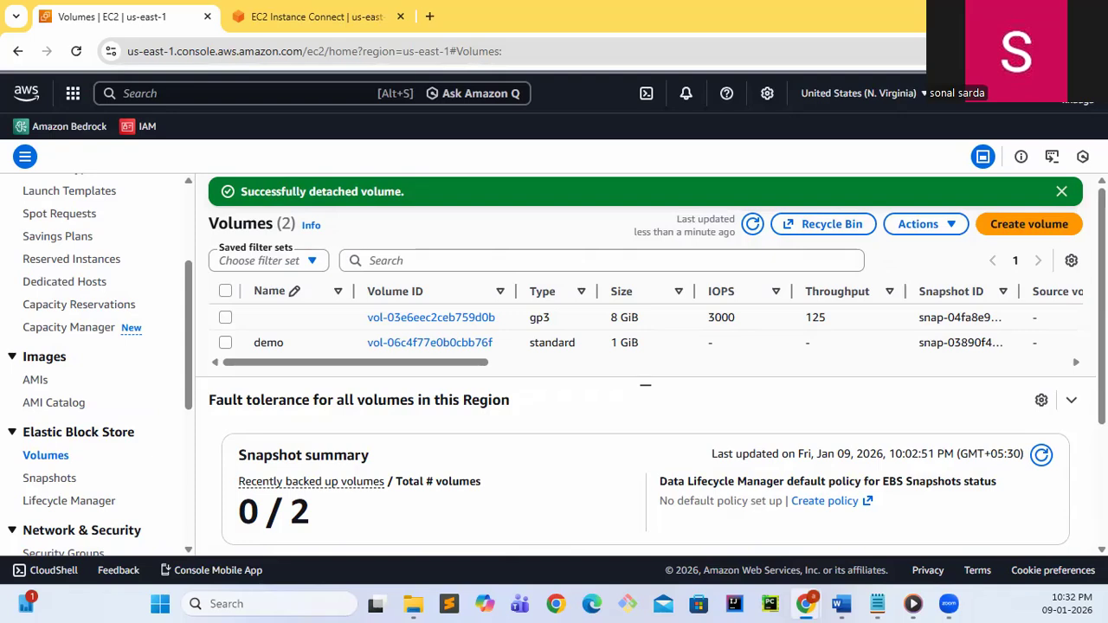
left_click(52, 481)
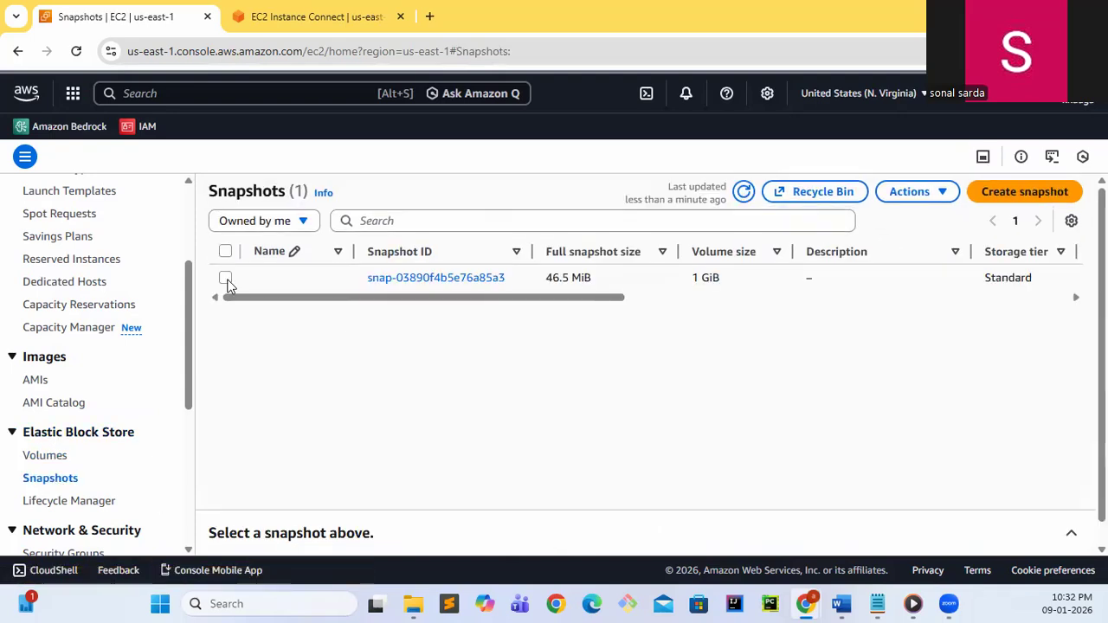
left_click(226, 278)
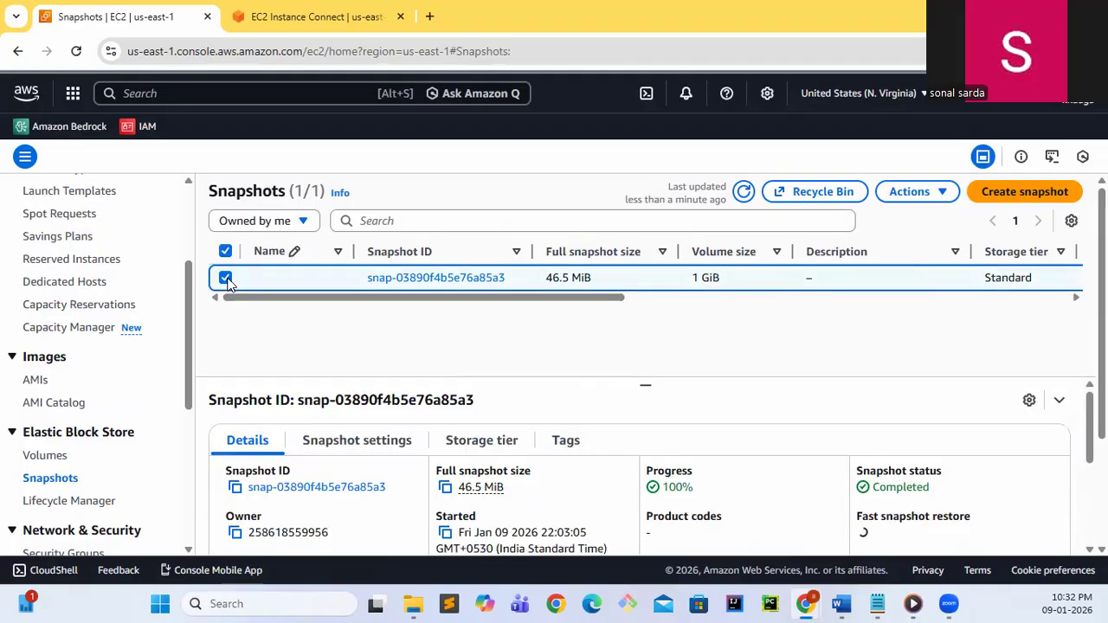
left_click(911, 194)
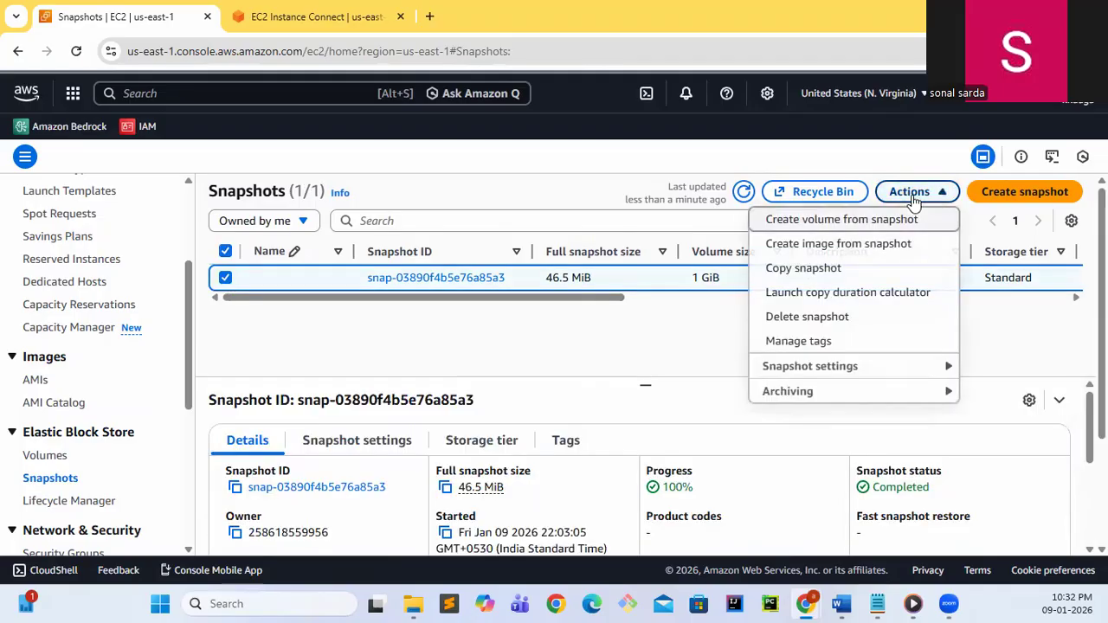
left_click(850, 219)
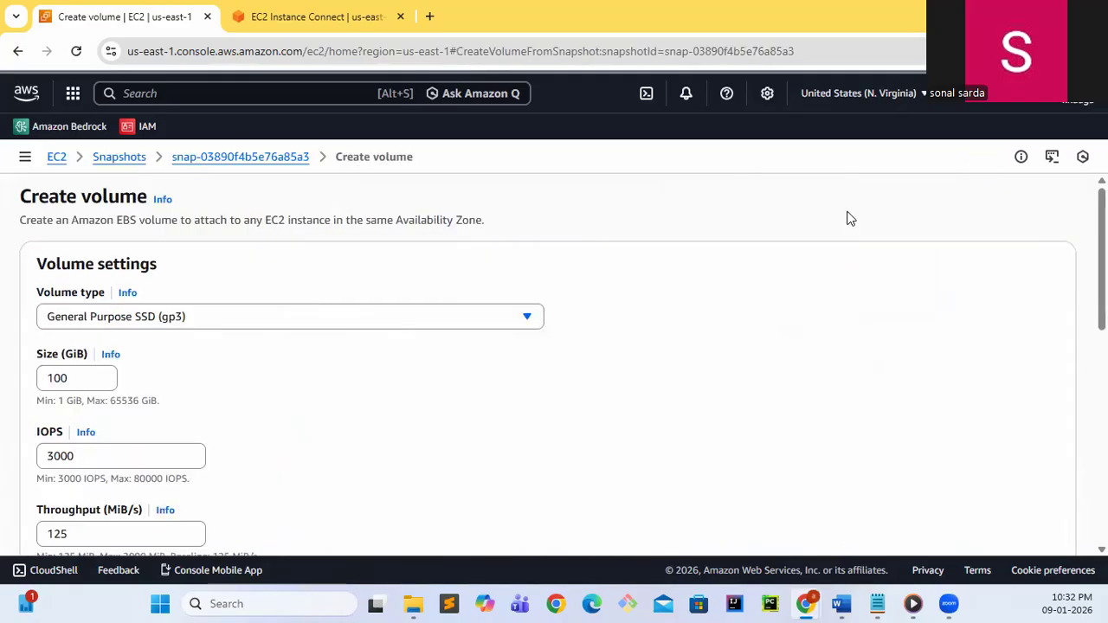
left_click(374, 368)
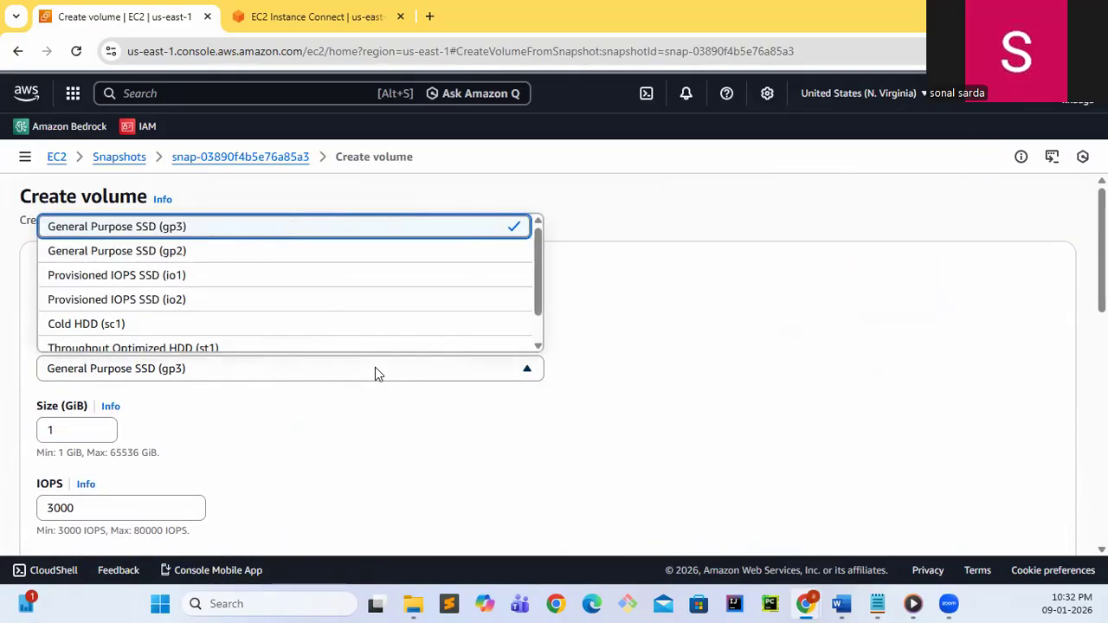
left_click(375, 369)
scroll(375, 367, "down", 1)
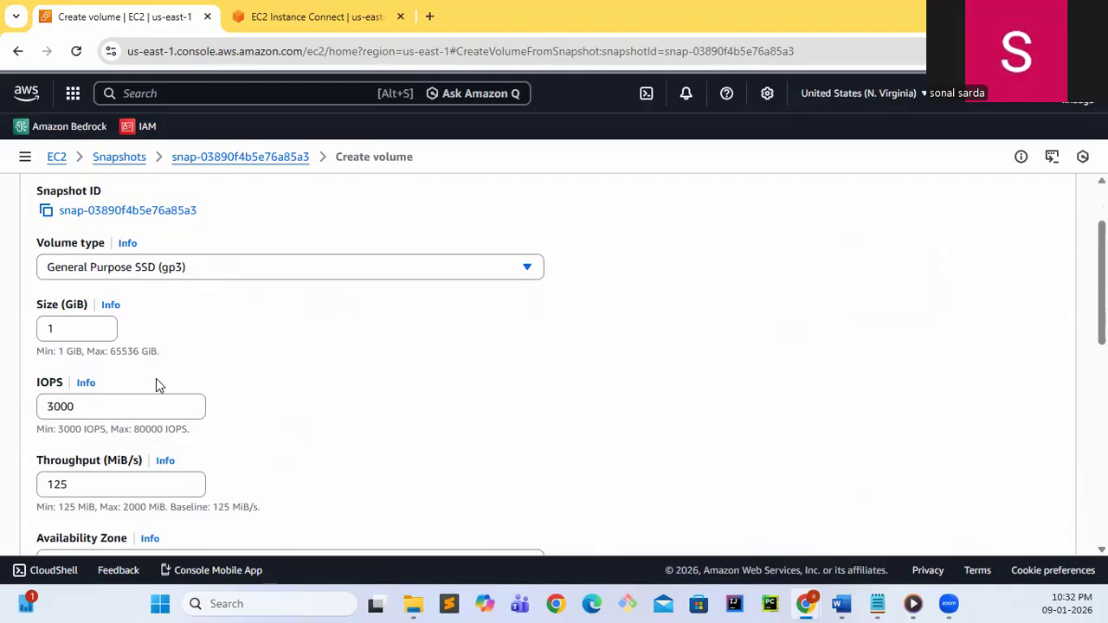
scroll(356, 455, "down", 2)
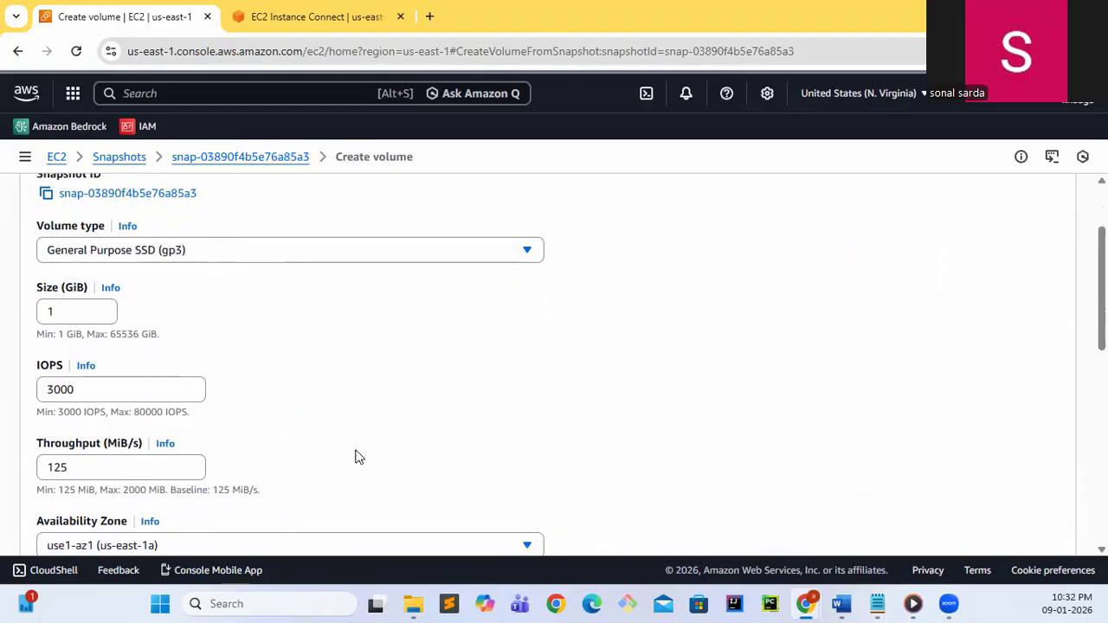
scroll(355, 456, "down", 1)
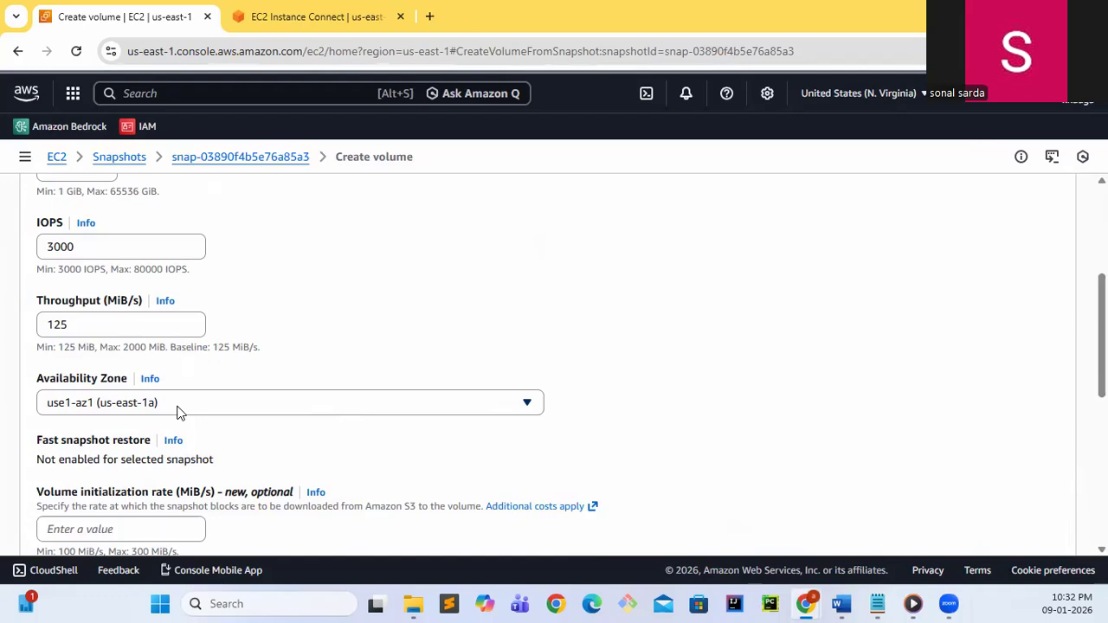
scroll(177, 412, "up", 3)
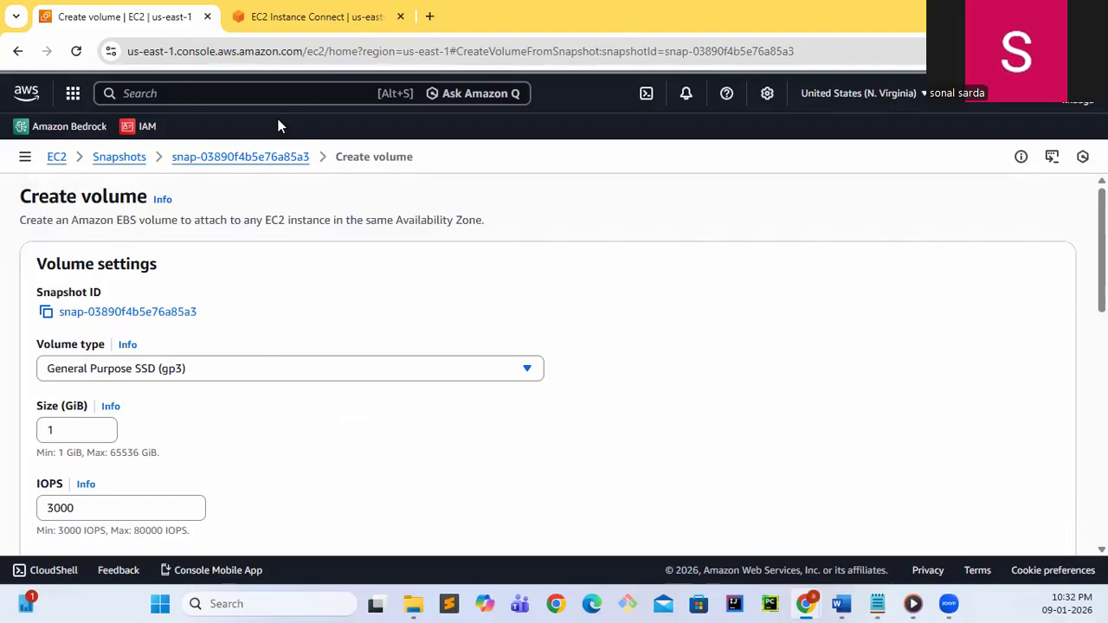
Check the Availability Zone of the running demo instance in the EC2 instances list
left_click(56, 159)
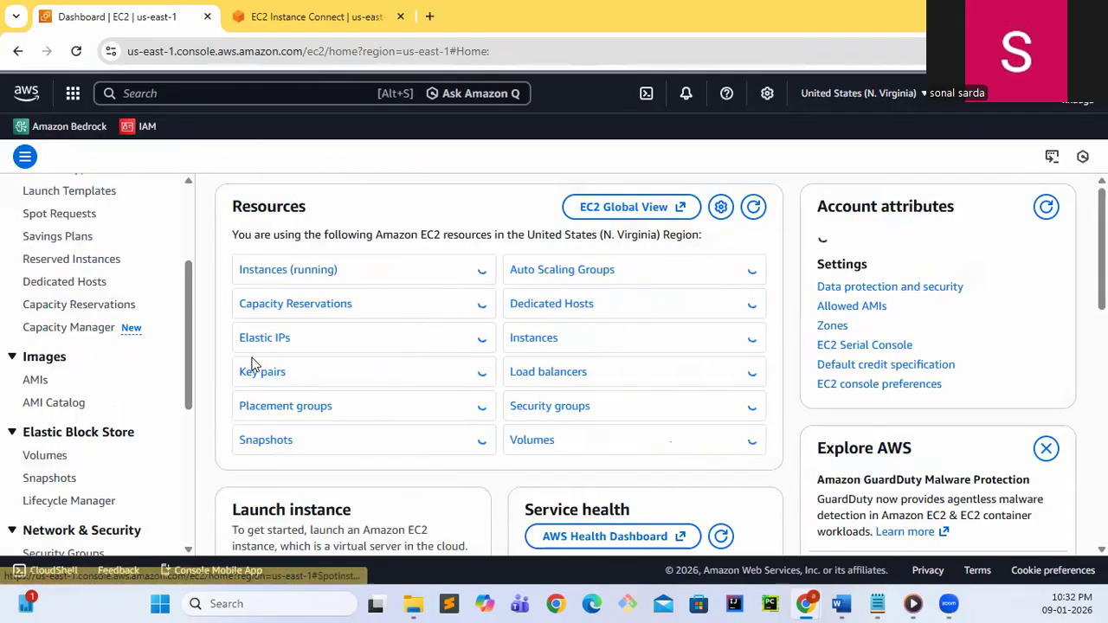
left_click(302, 271)
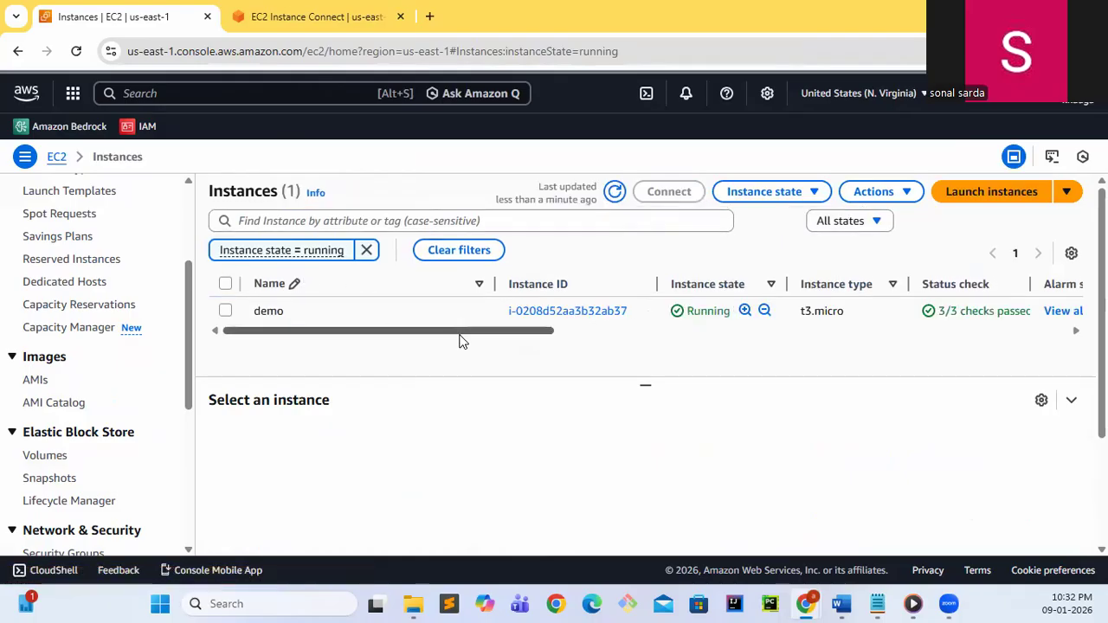
left_click_drag(448, 338, 670, 346)
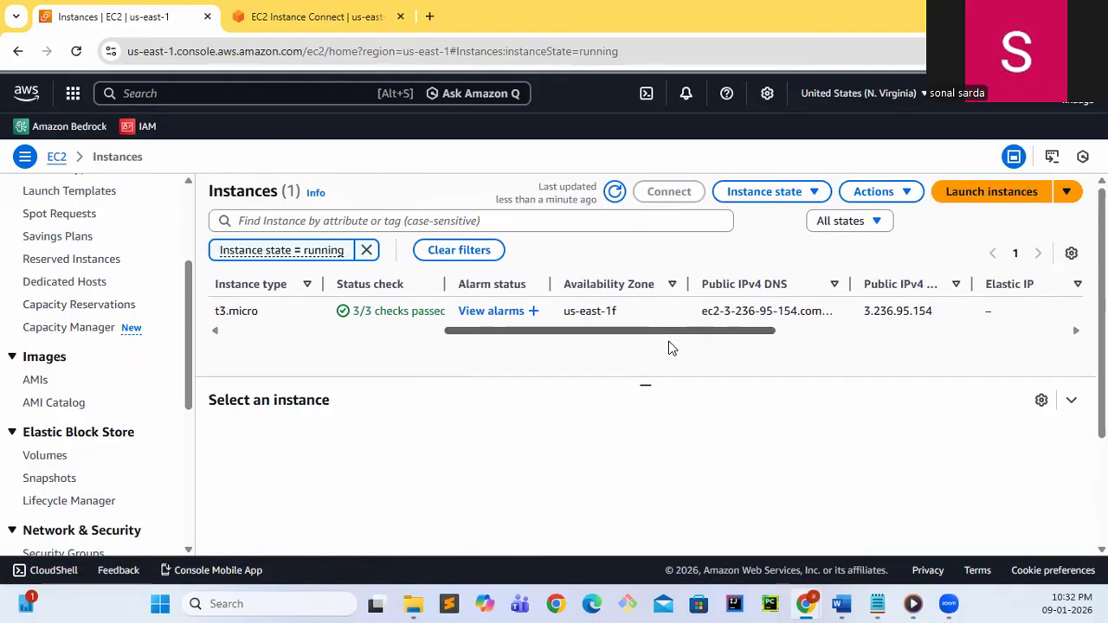
left_click_drag(643, 311, 561, 312)
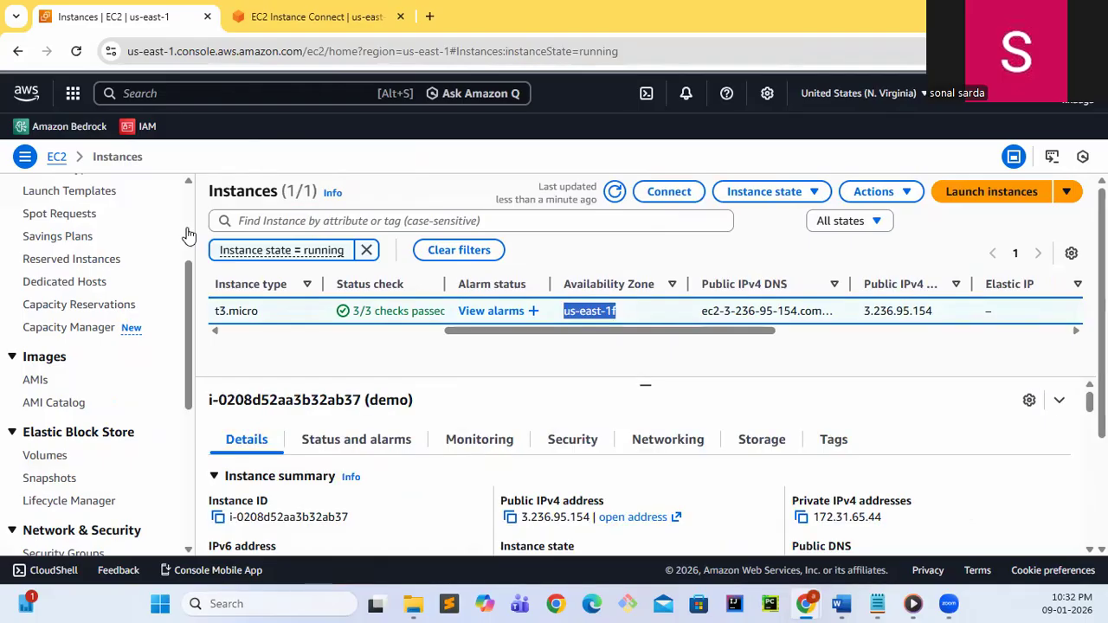
Start creating a volume from the 1 GiB volume's snapshot and set the volume type to Magnetic (standard)
left_click(54, 486)
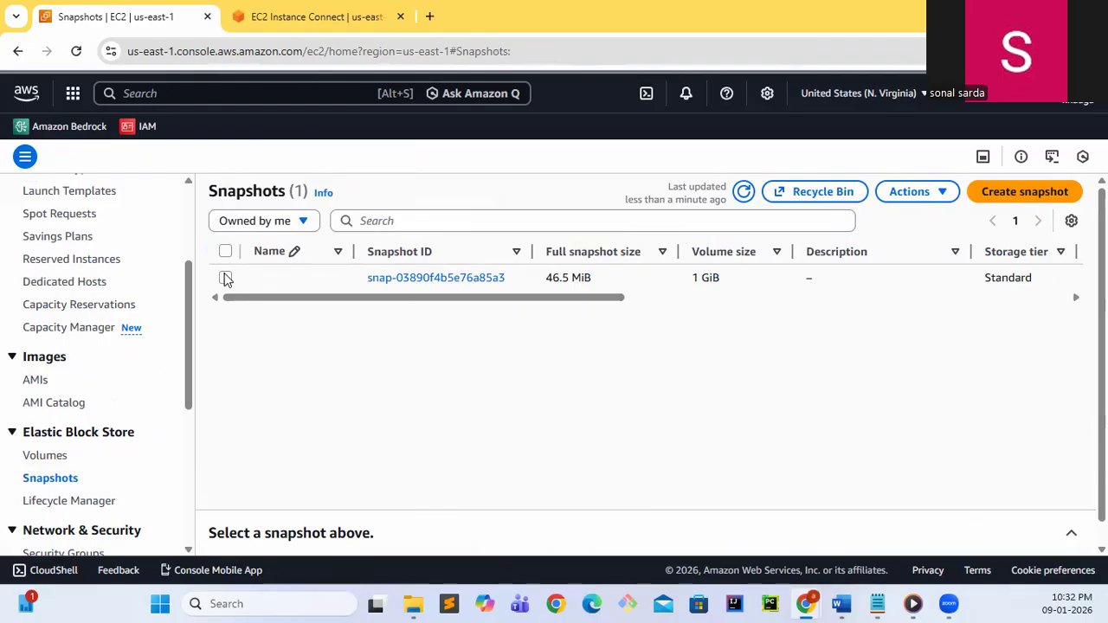
left_click(225, 278)
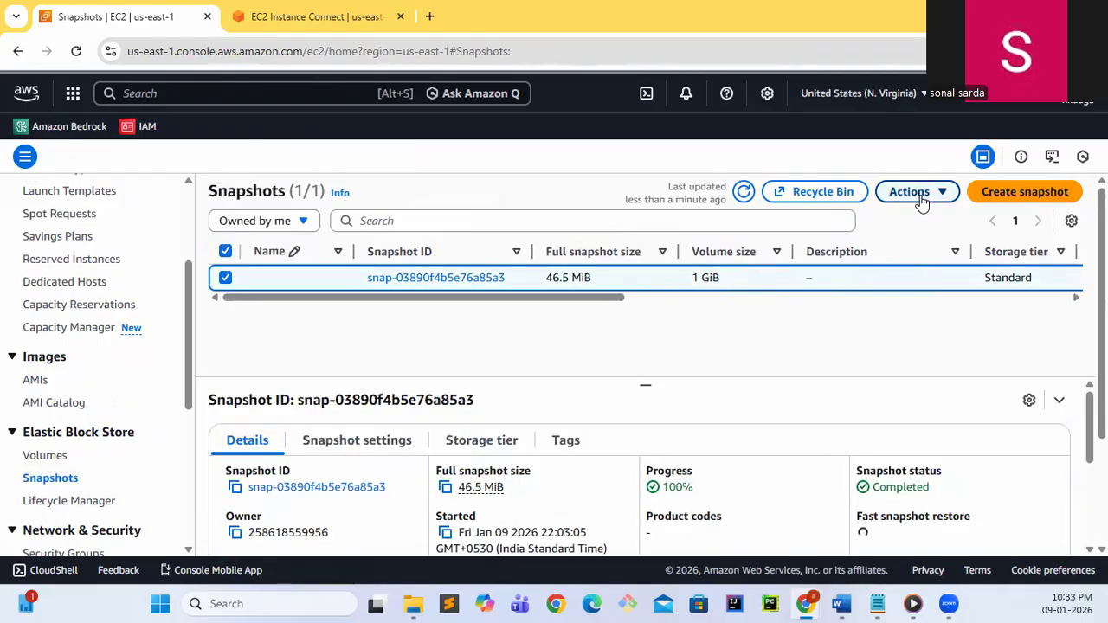
left_click(942, 192)
left_click(827, 223)
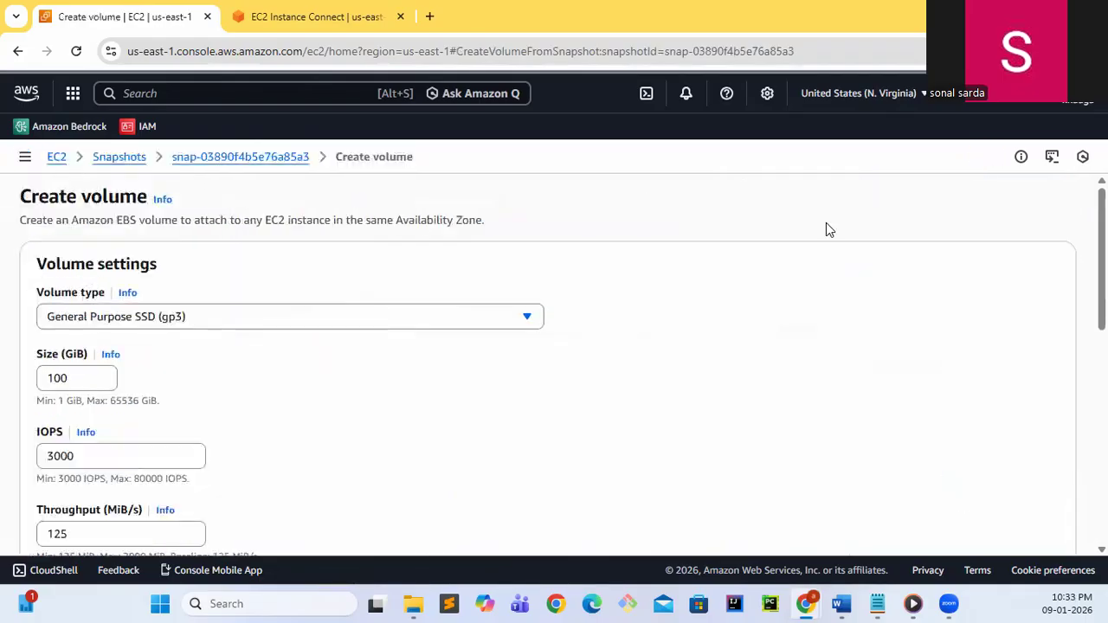
left_click(300, 369)
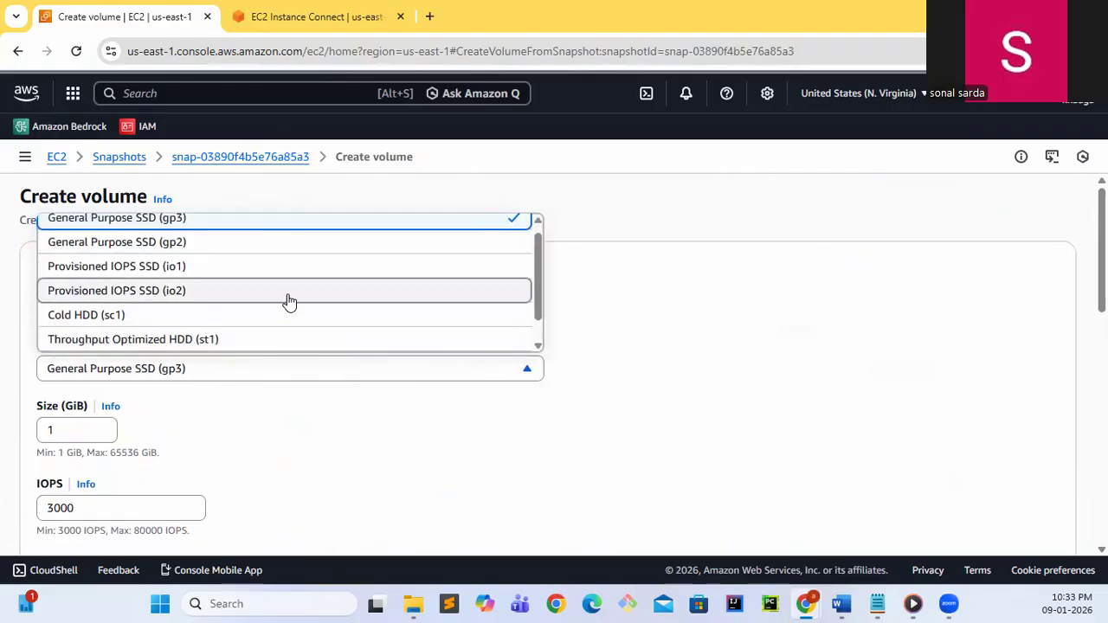
scroll(287, 302, "down", 2)
left_click(223, 338)
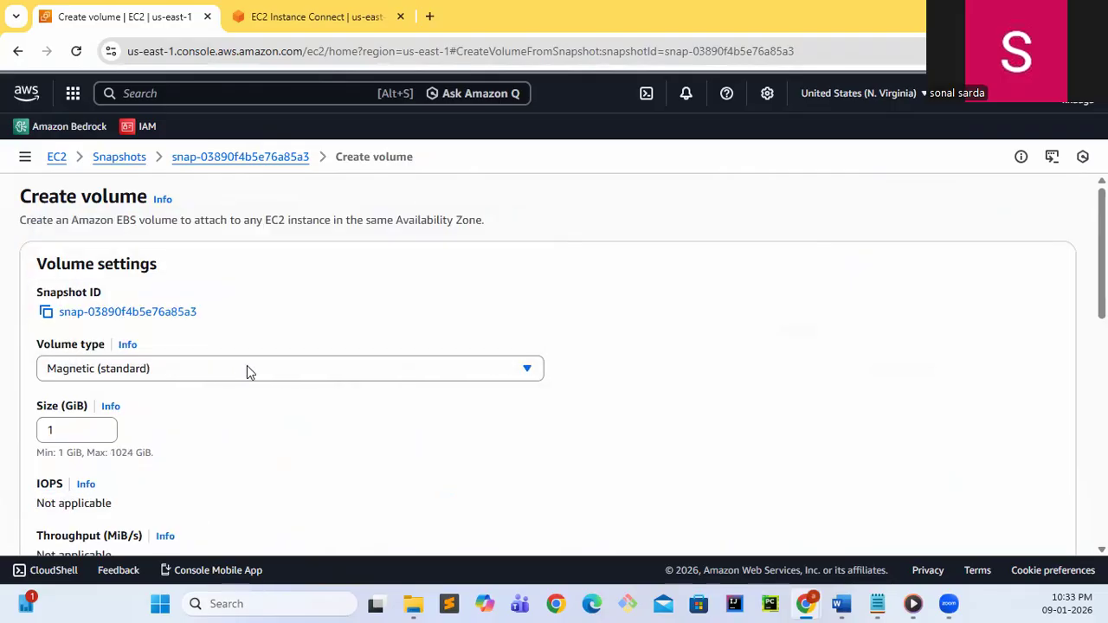
Set the new volume's Availability Zone to use1-az5 (us-east-1f) and create the volume
scroll(477, 428, "down", 1)
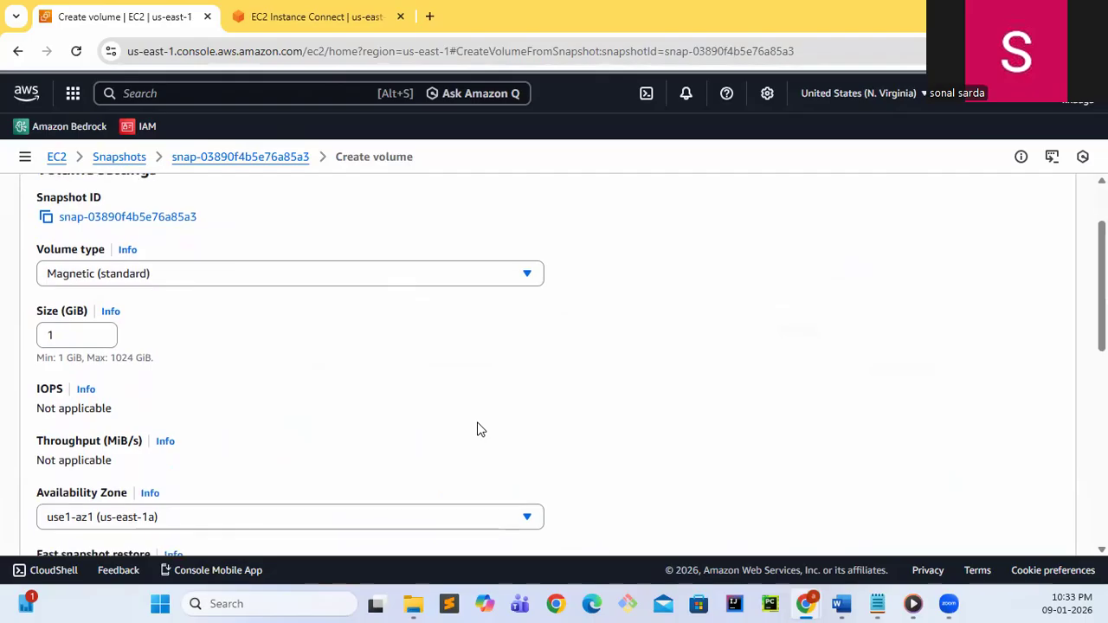
scroll(301, 415, "down", 1)
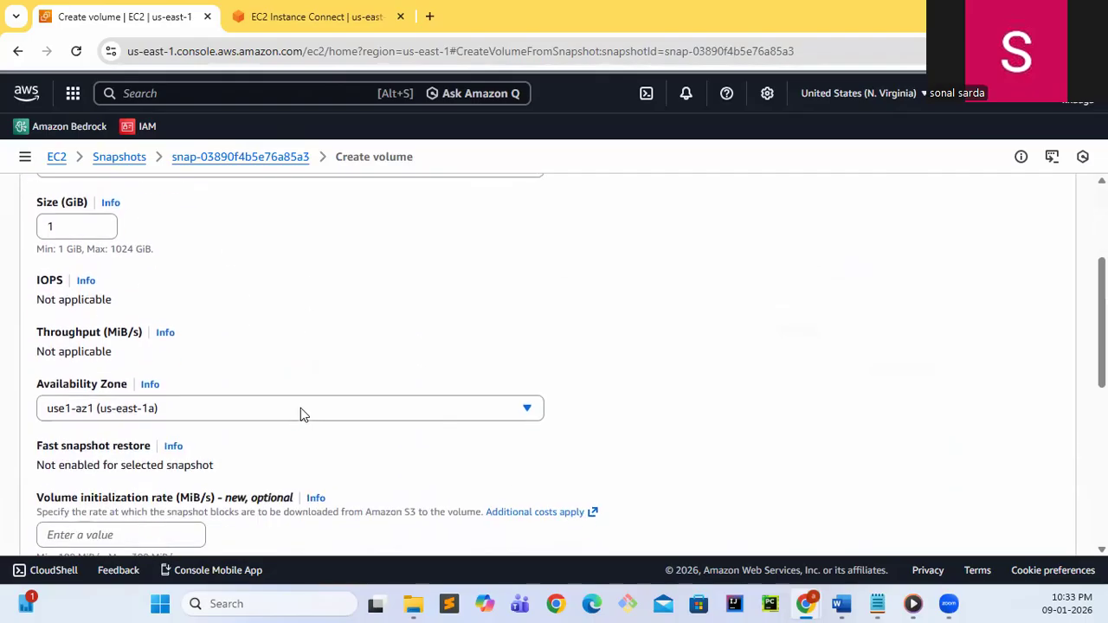
left_click(390, 412)
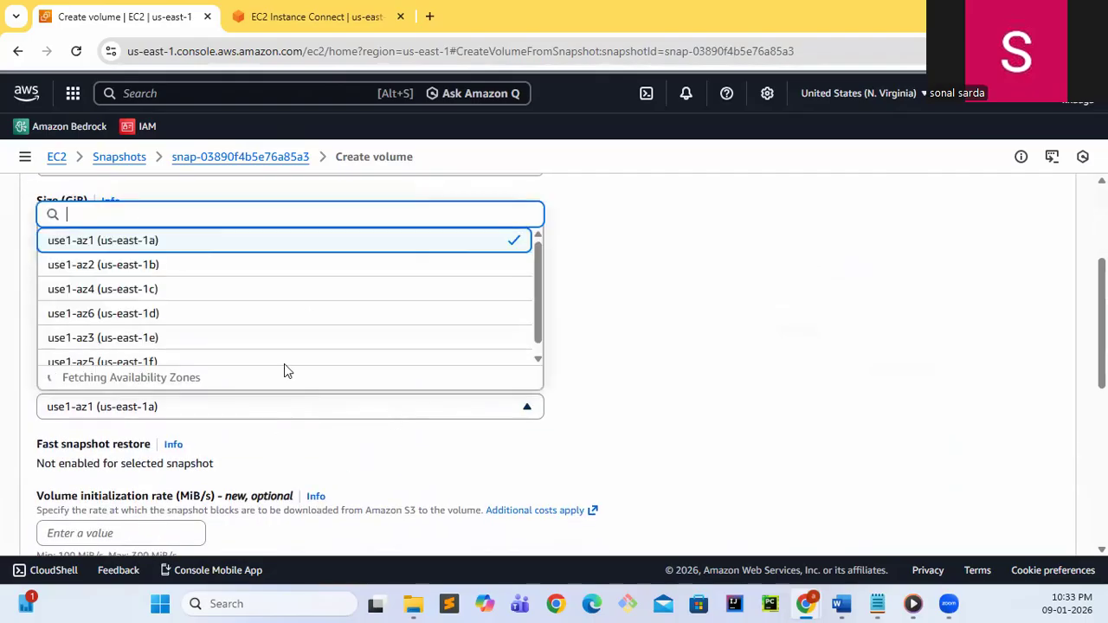
left_click(204, 362)
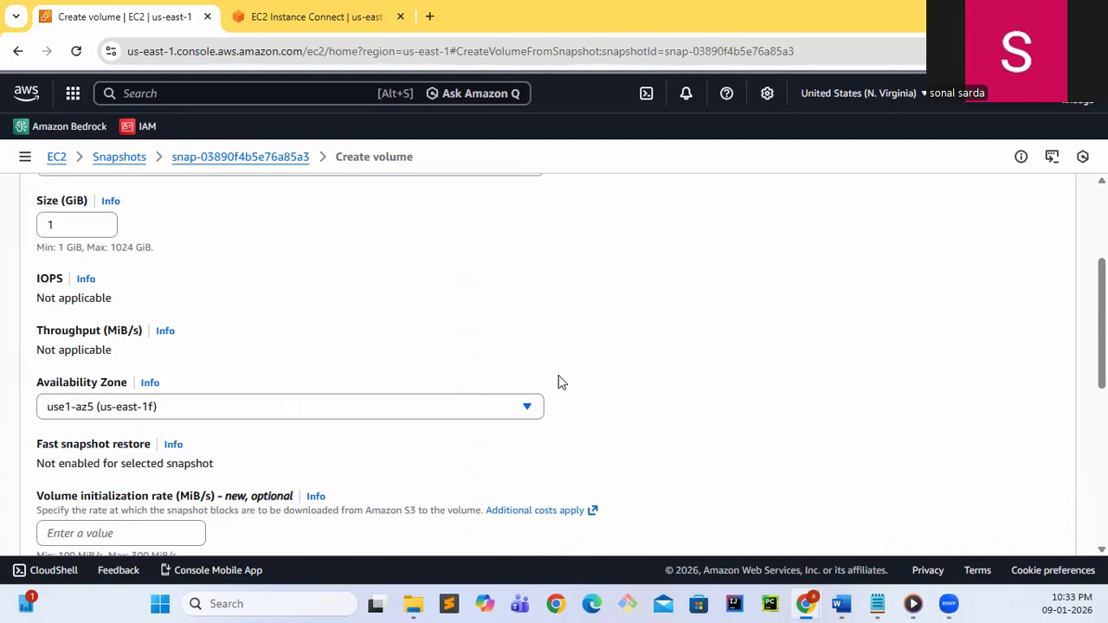
scroll(661, 392, "down", 3)
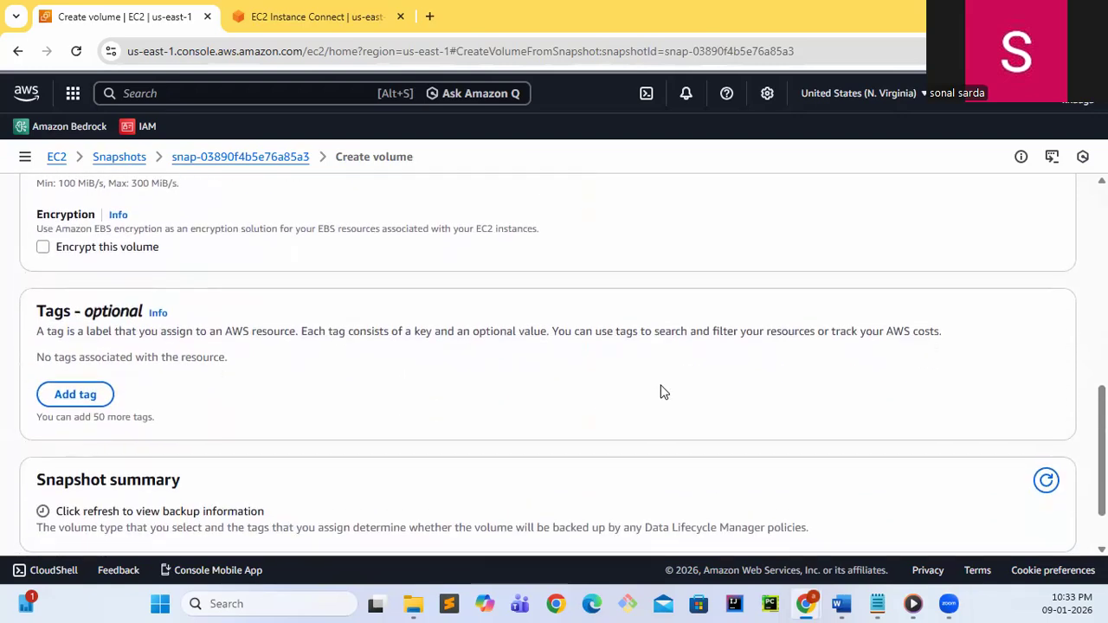
scroll(661, 392, "down", 1)
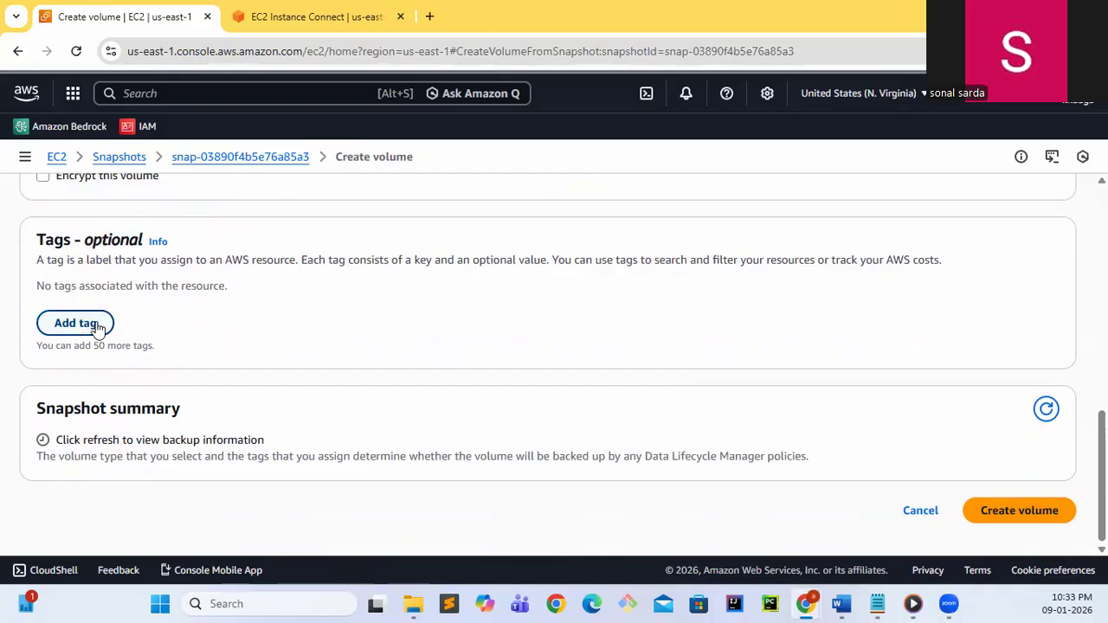
left_click(1019, 504)
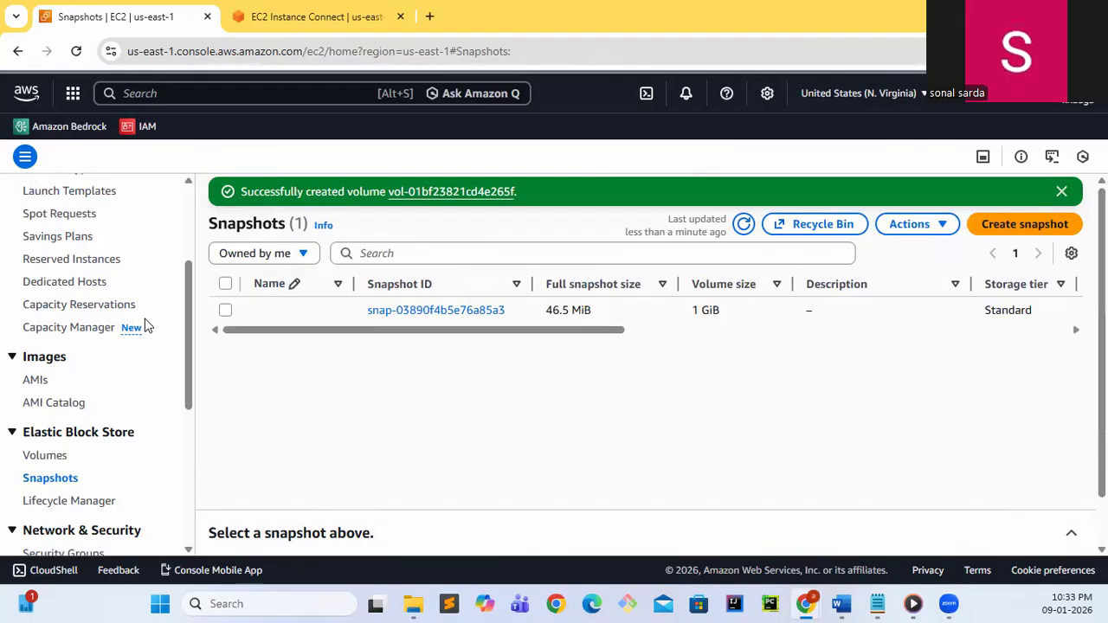
Select the new unnamed 1 GiB volume in the EBS volumes list and check its initialization state
left_click(44, 456)
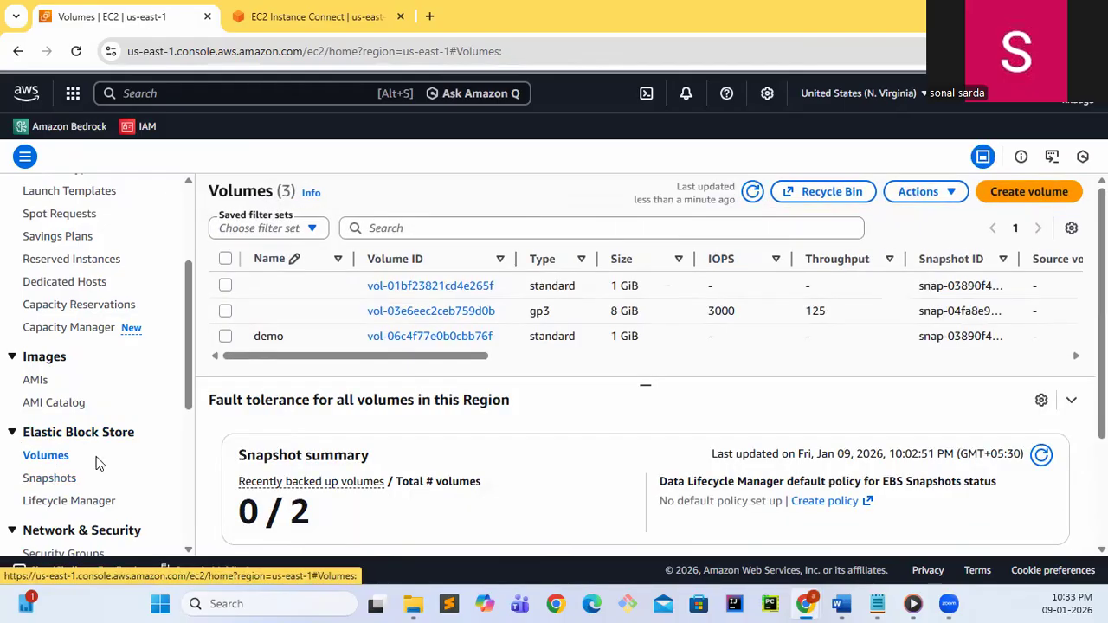
left_click_drag(407, 356, 789, 389)
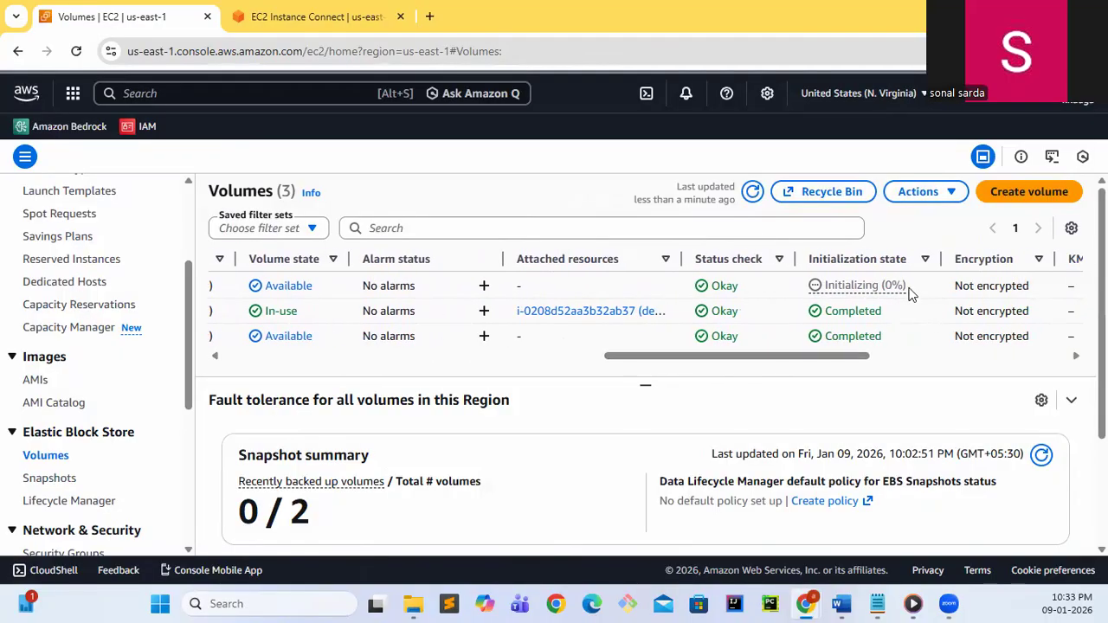
left_click_drag(909, 286, 818, 286)
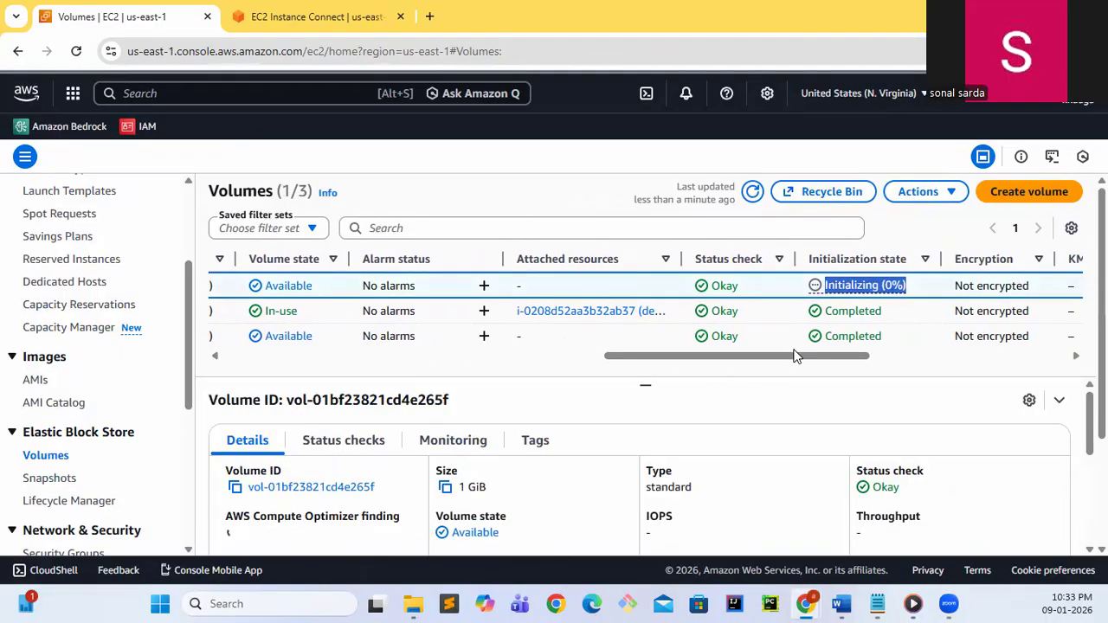
left_click_drag(811, 356, 337, 320)
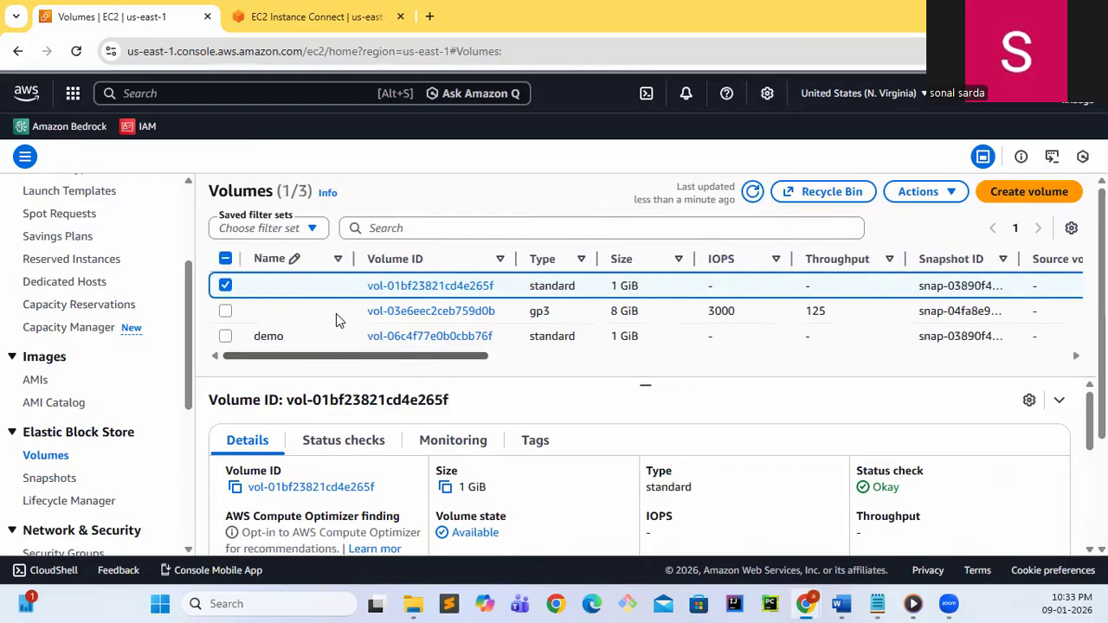
Attach the selected 1 GiB volume to the running demo instance with the device name /dev/sdc
left_click(925, 193)
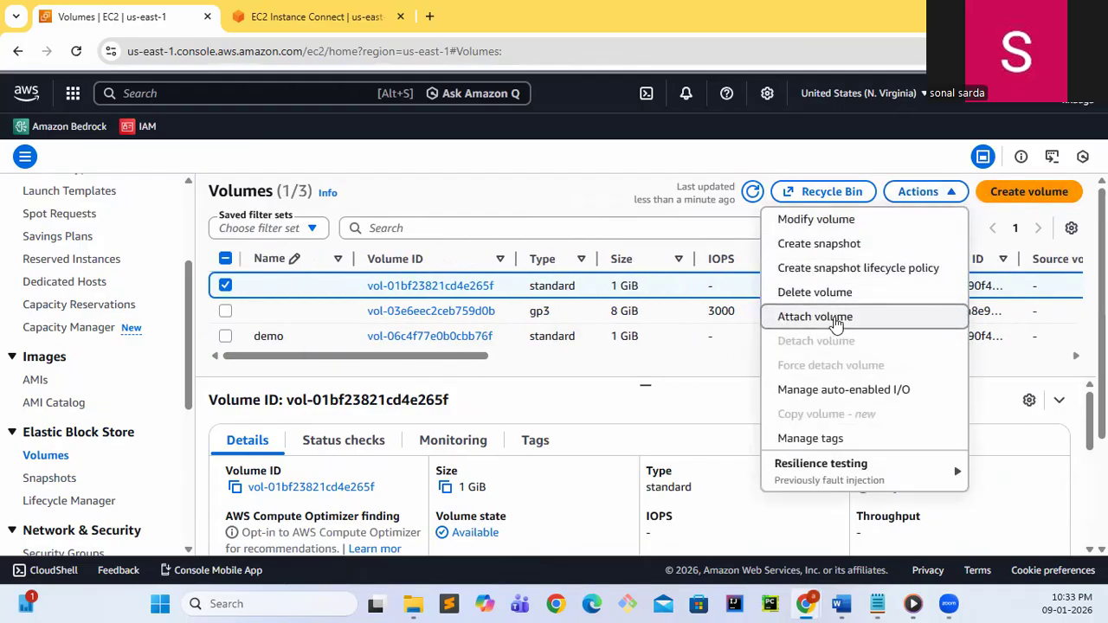
left_click(837, 320)
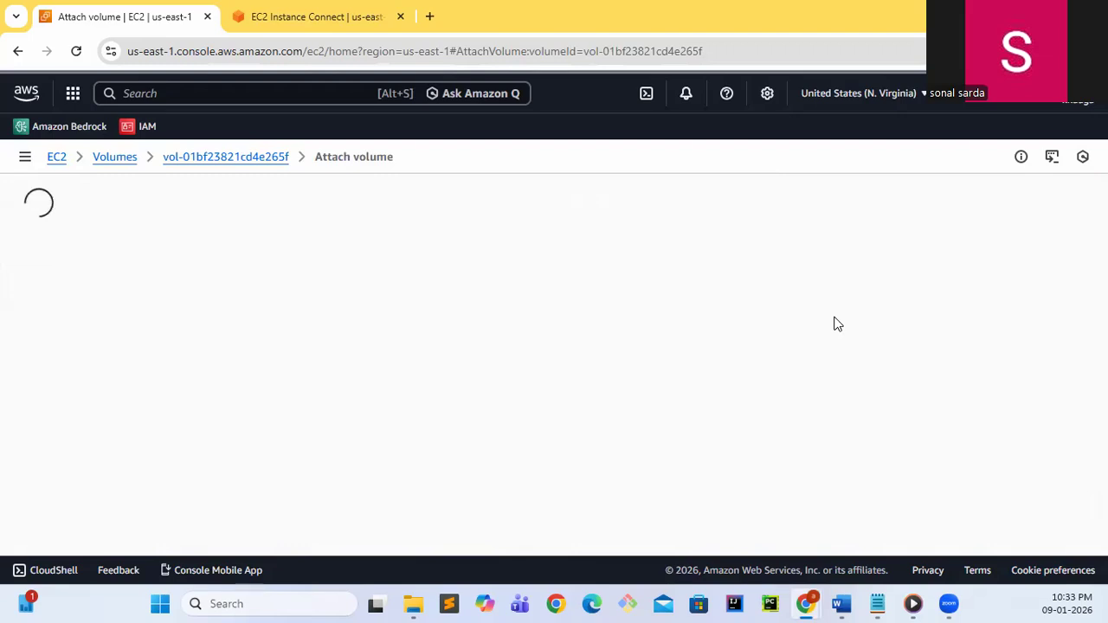
scroll(611, 417, "down", 1)
left_click(327, 382)
left_click(213, 436)
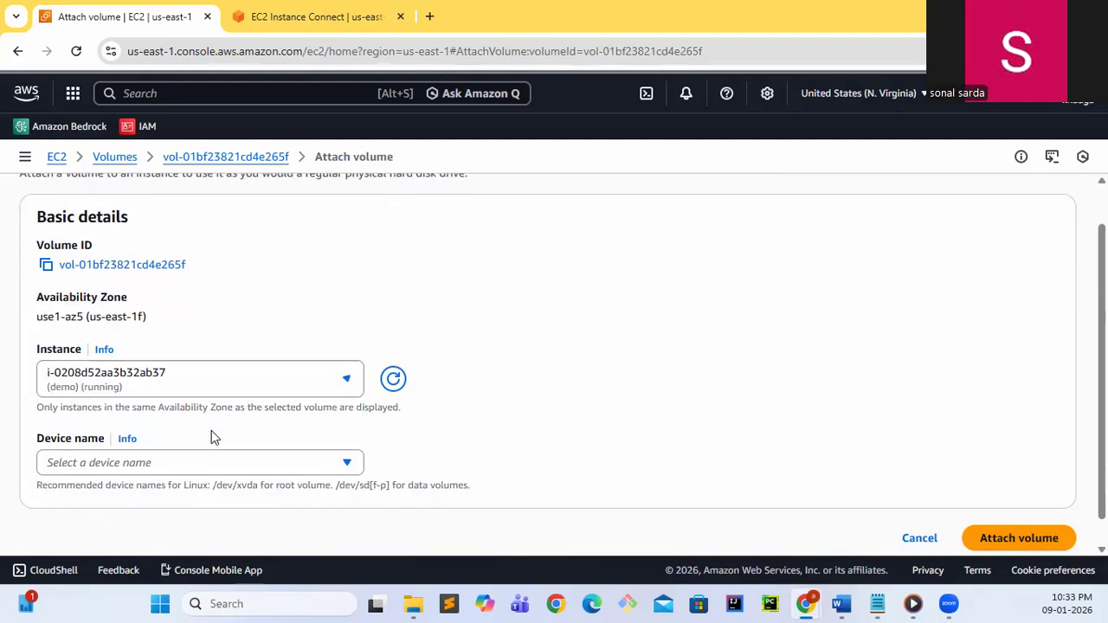
left_click(212, 460)
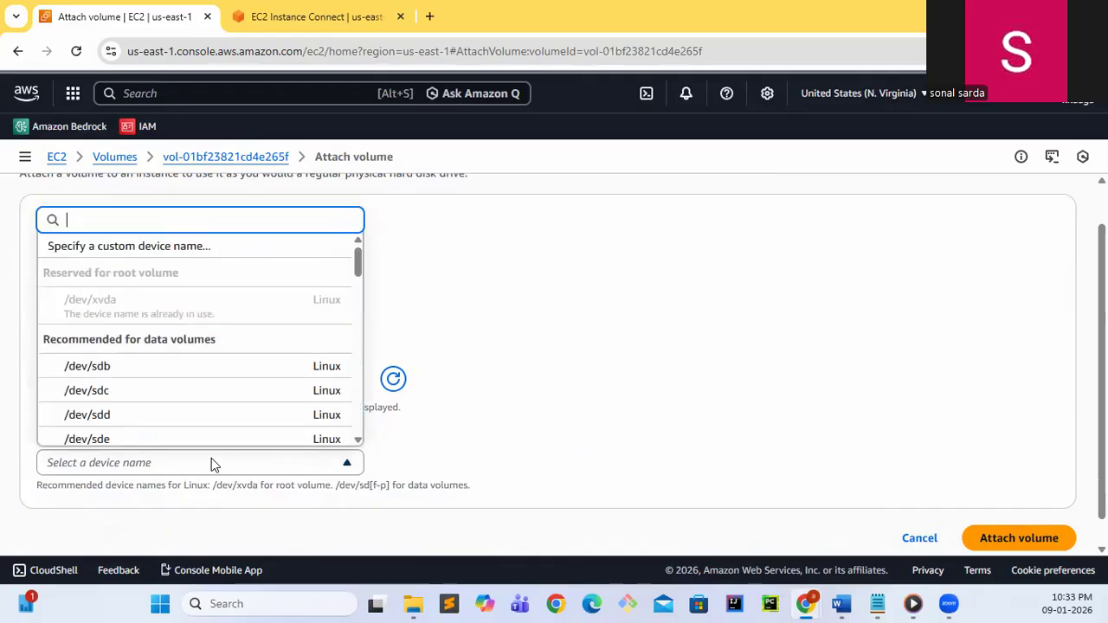
left_click(144, 393)
scroll(623, 410, "down", 2)
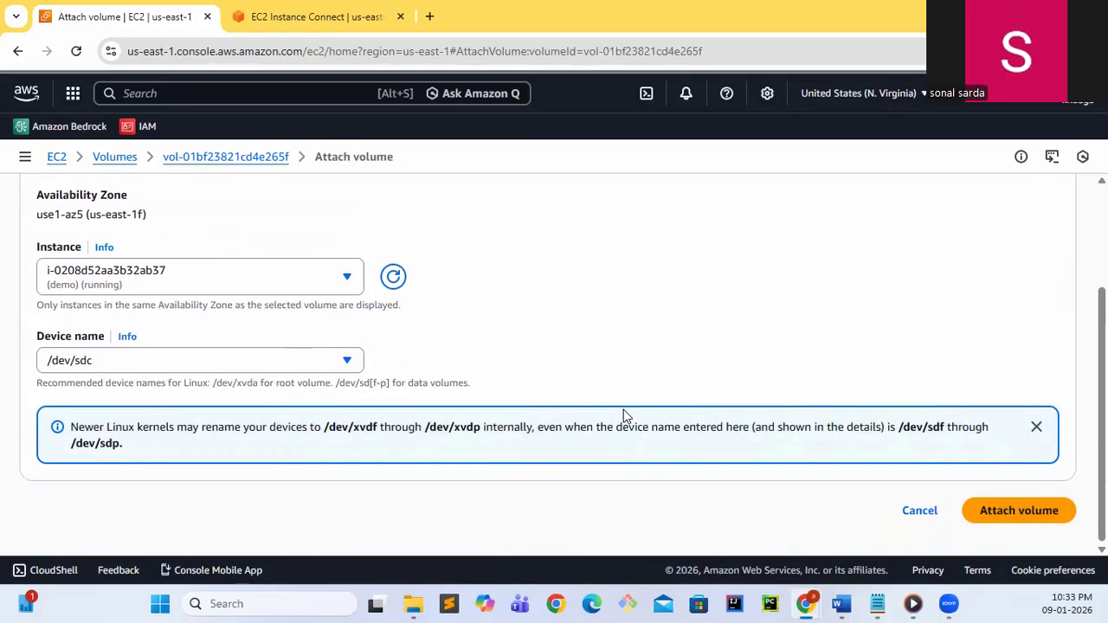
left_click(986, 520)
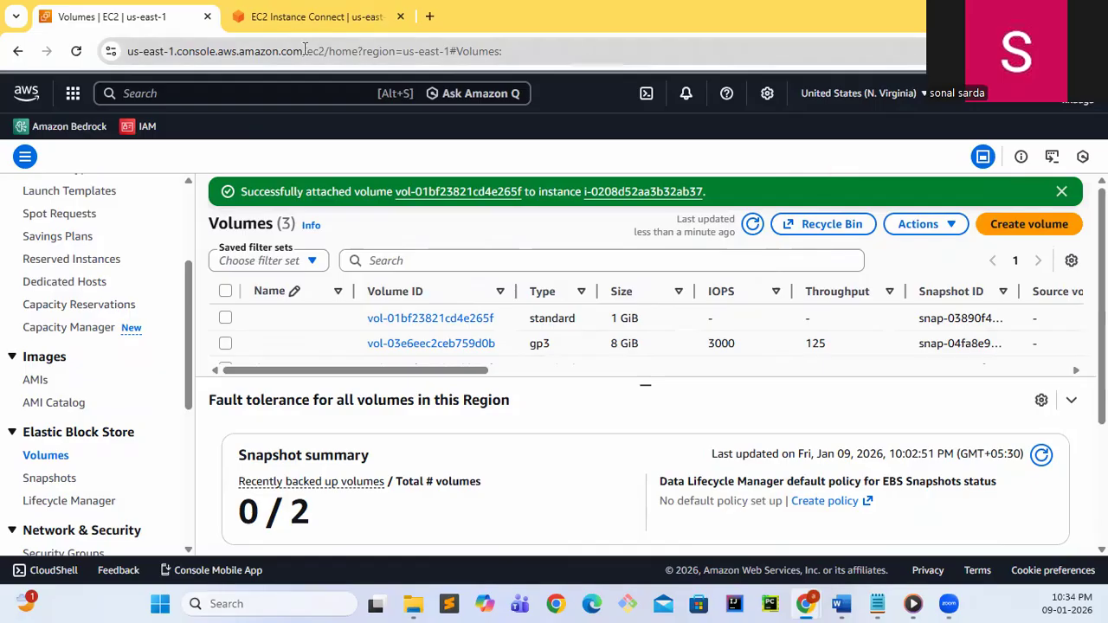
In the EC2 Instance Connect terminal, check the mounted filesystems with df and list the contents of /testfs/
left_click(336, 21)
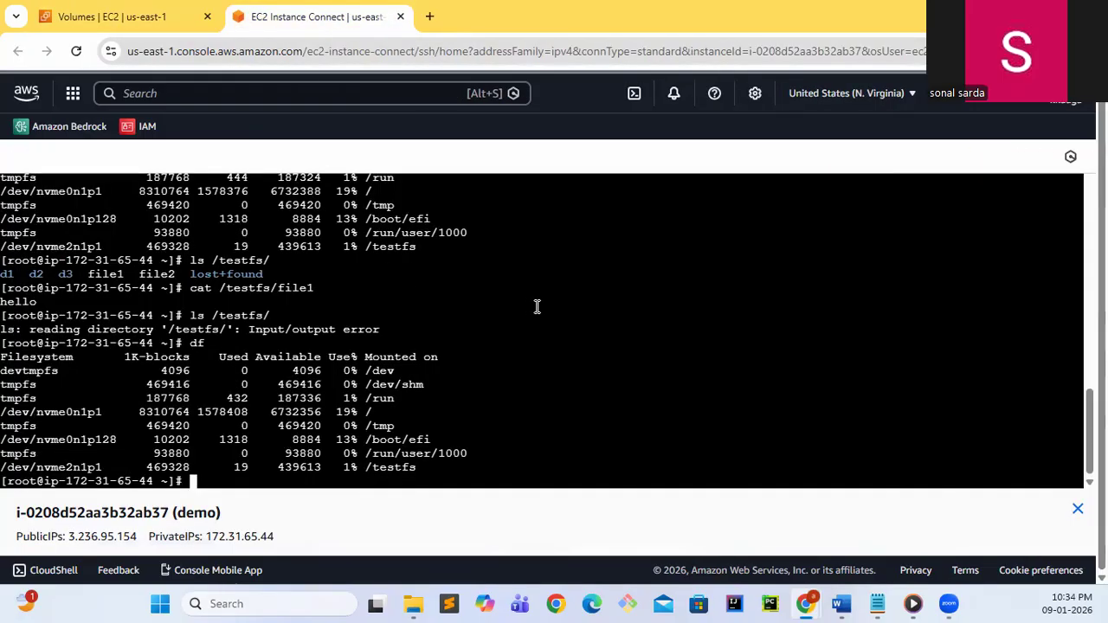
type("df")
key("Return")
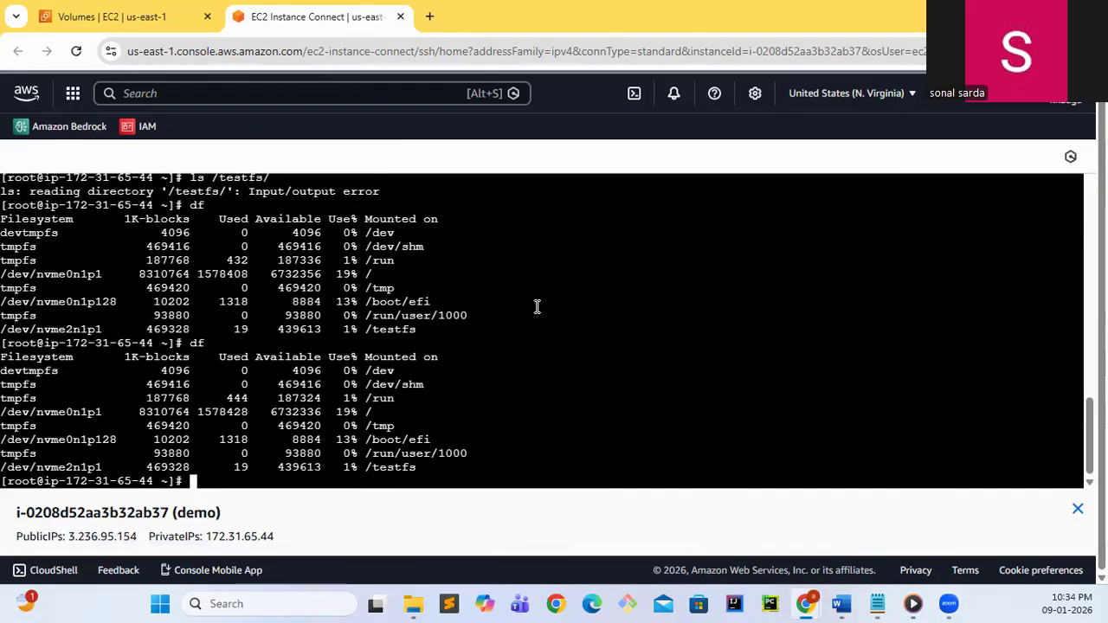
type("ls /testfs/")
key("Return")
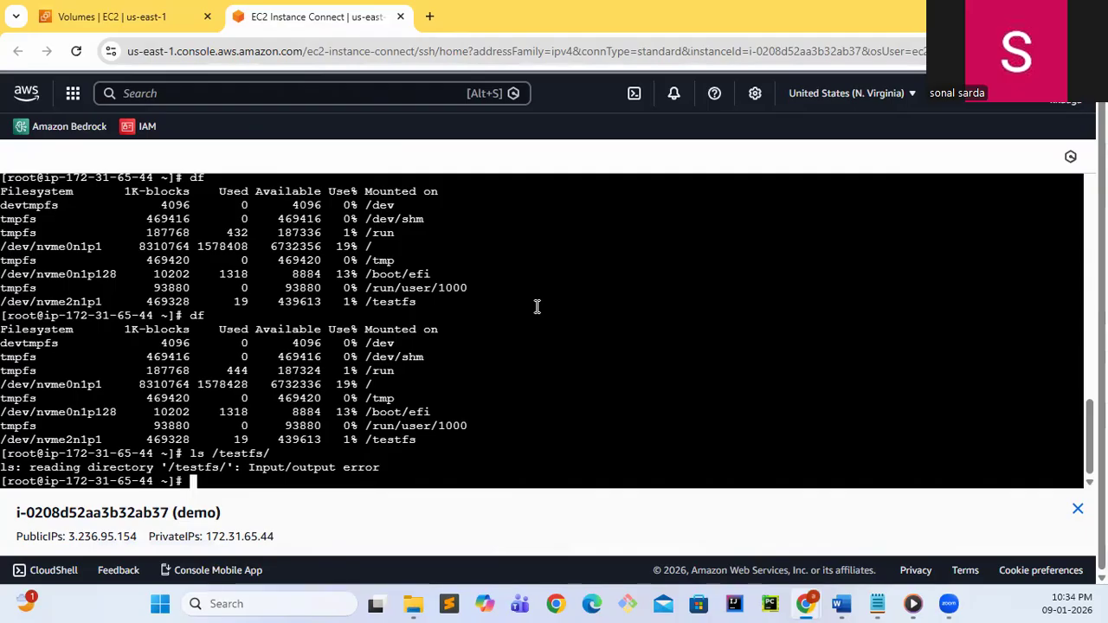
key("Return")
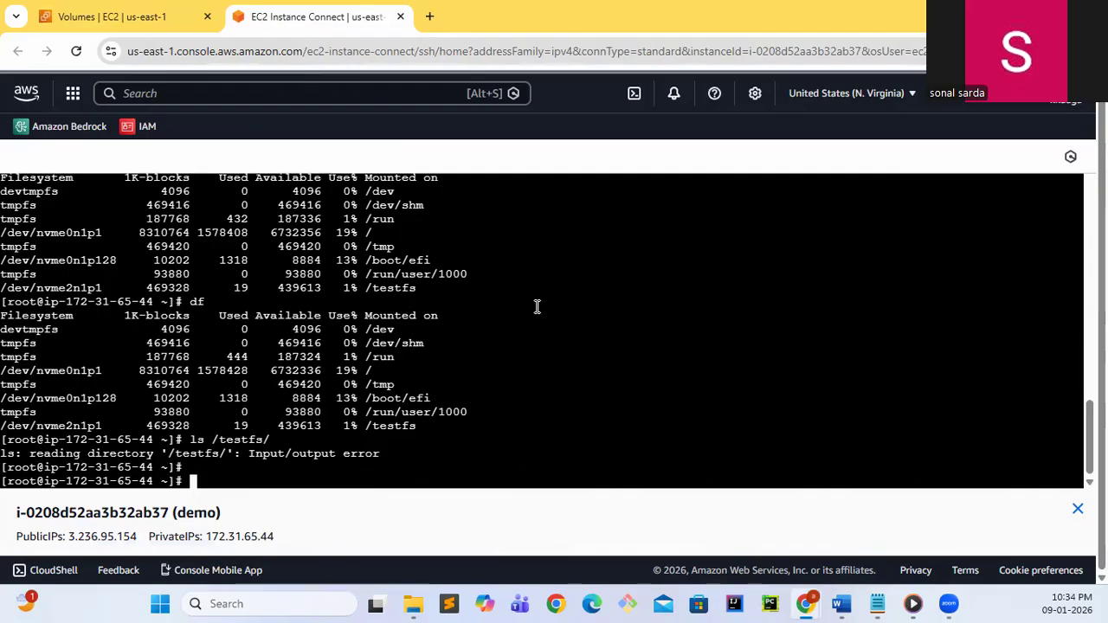
List the instance's disks with fdisk -l and examine the partition on the newly attached 1 GiB disk
type("fdisk -l")
key("Return")
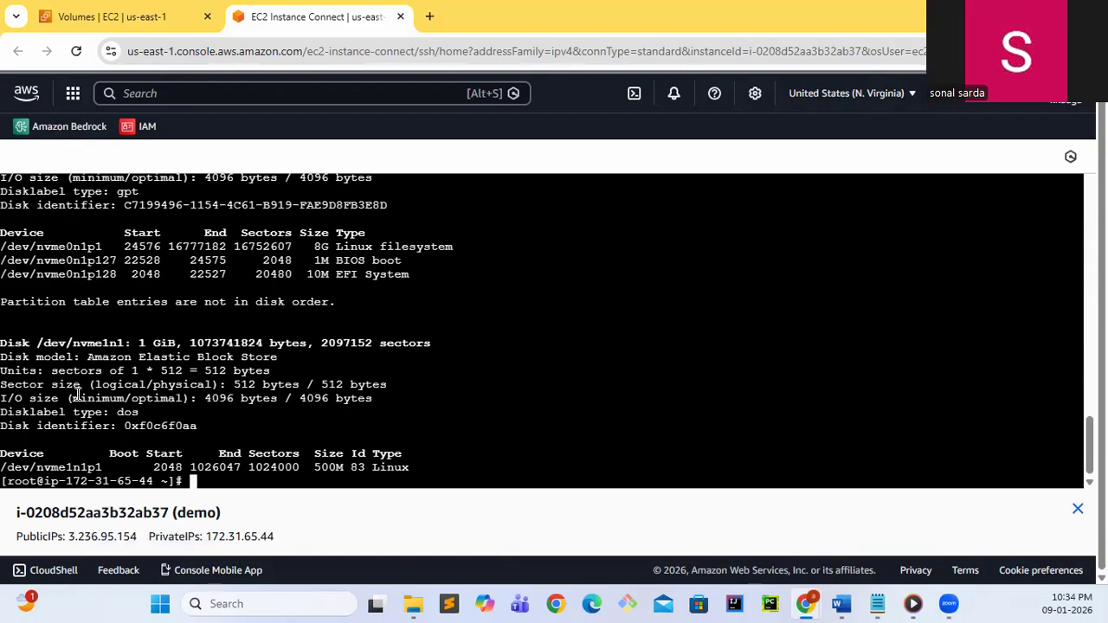
left_click_drag(44, 347, 150, 356)
left_click_drag(24, 469, 438, 469)
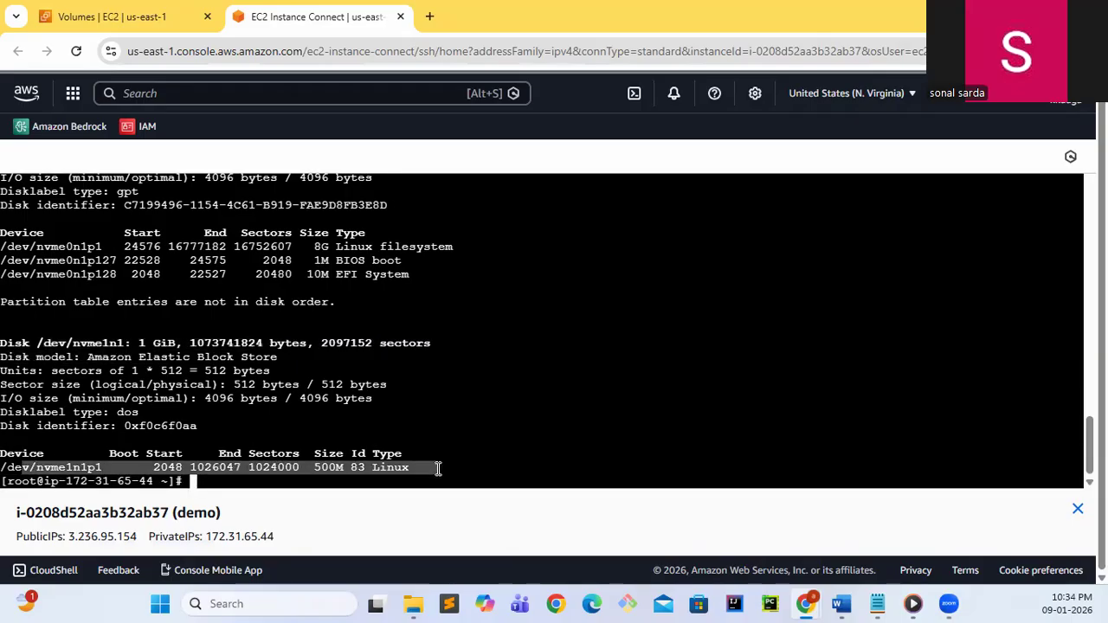
Mount the restored partition /dev/nvme1n1p1 at /testfs/
type("mount ")
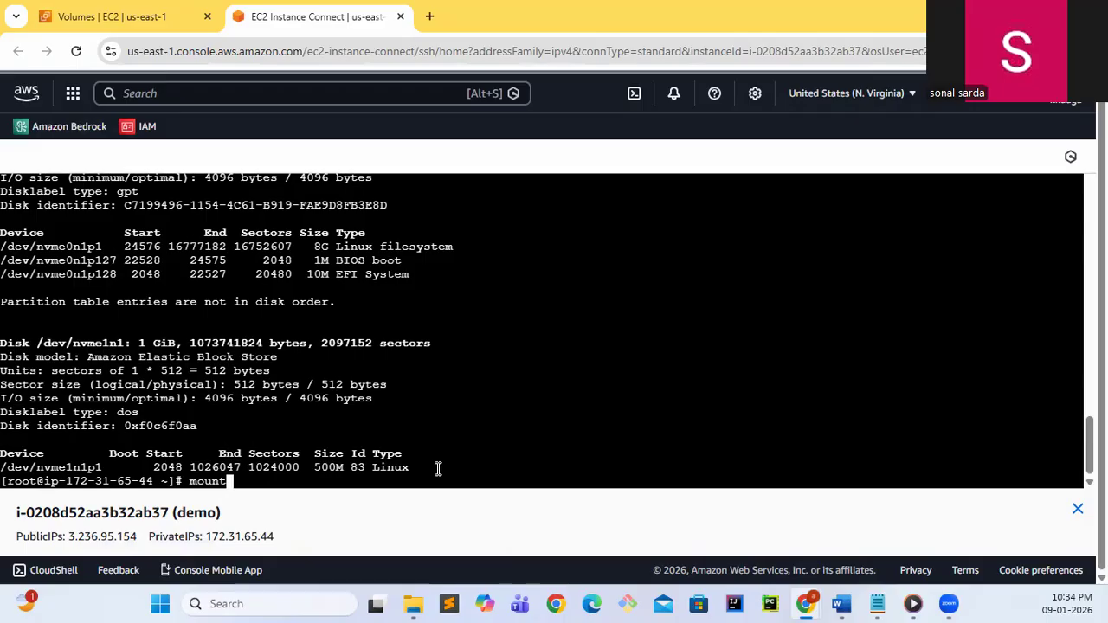
type("/dev/nvme1")
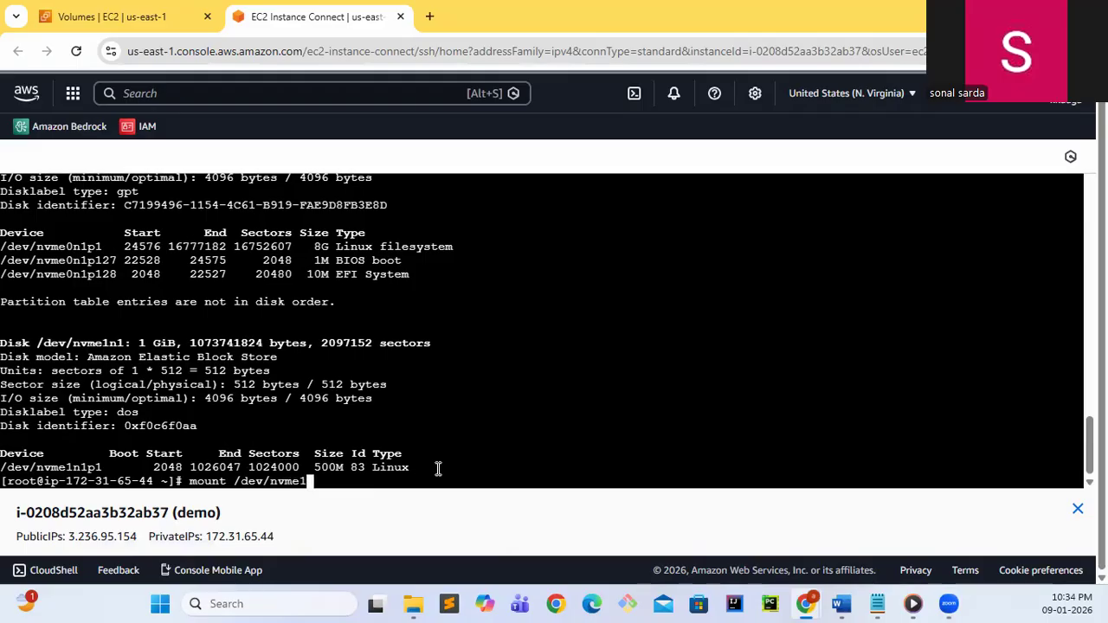
type("n1p1 /tes")
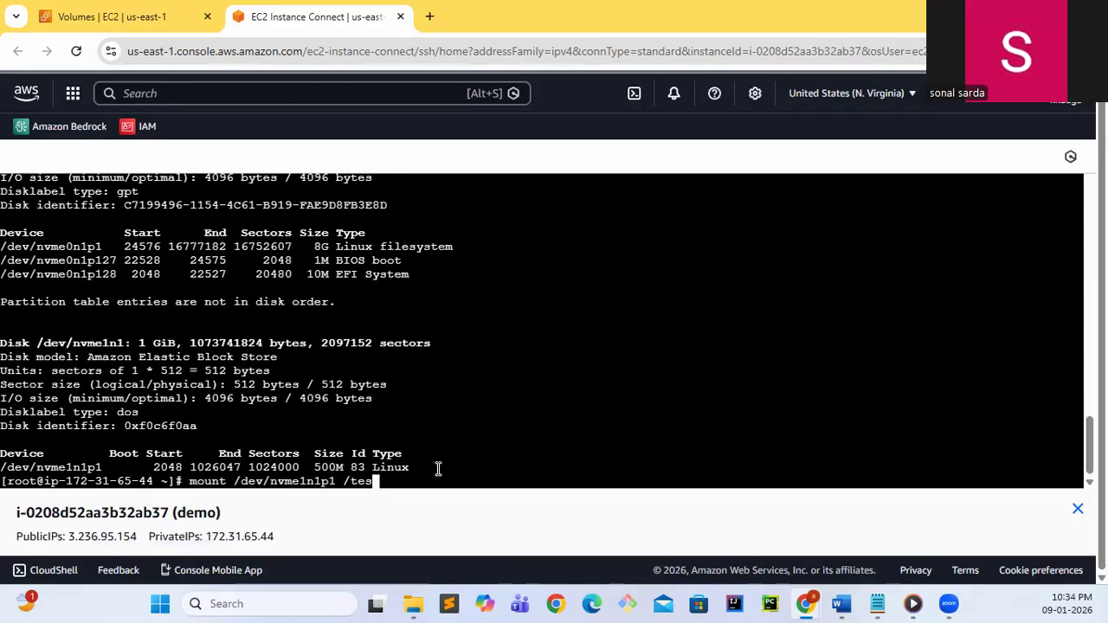
key("Tab")
key("Return")
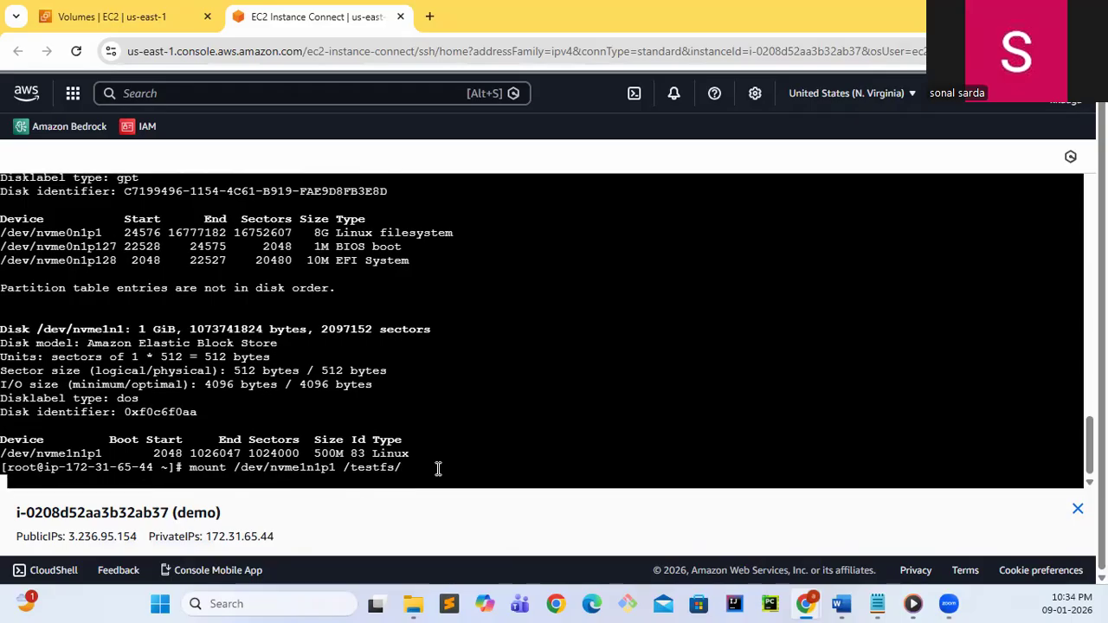
List the contents of /testfs/ and of its d1 directory with ls
type("ls /testfs/")
key("Return")
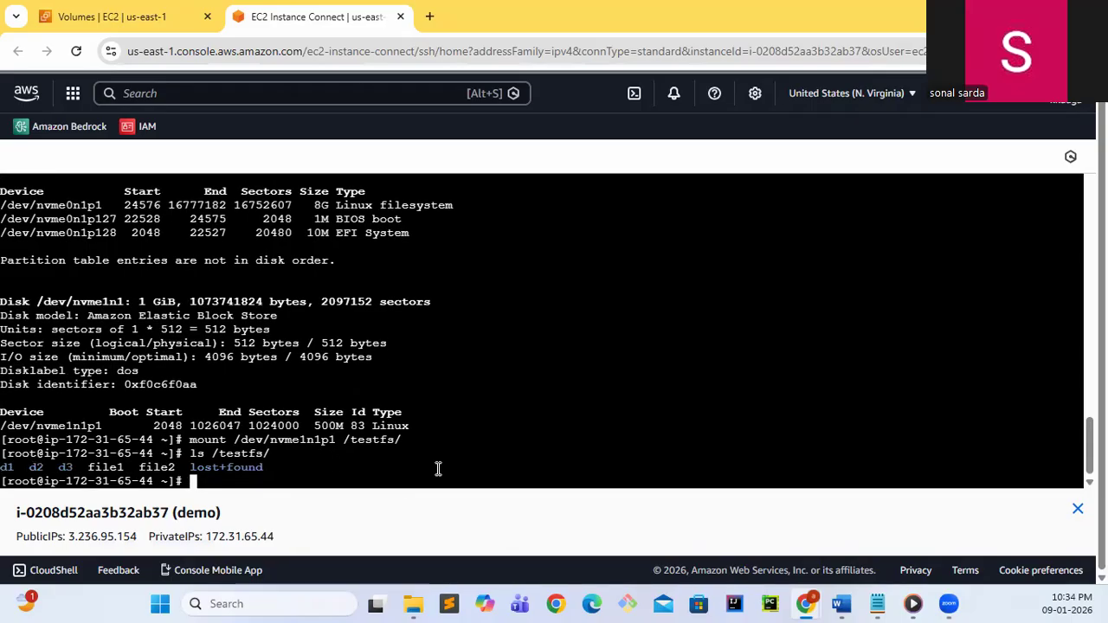
key("Up")
type("d1")
key("Return")
Display the contents of /testfs/file1 with cat to check the recovered data
key("Up")
key("BackSpace")
key("BackSpace")
key("BackSpace")
type("/fl")
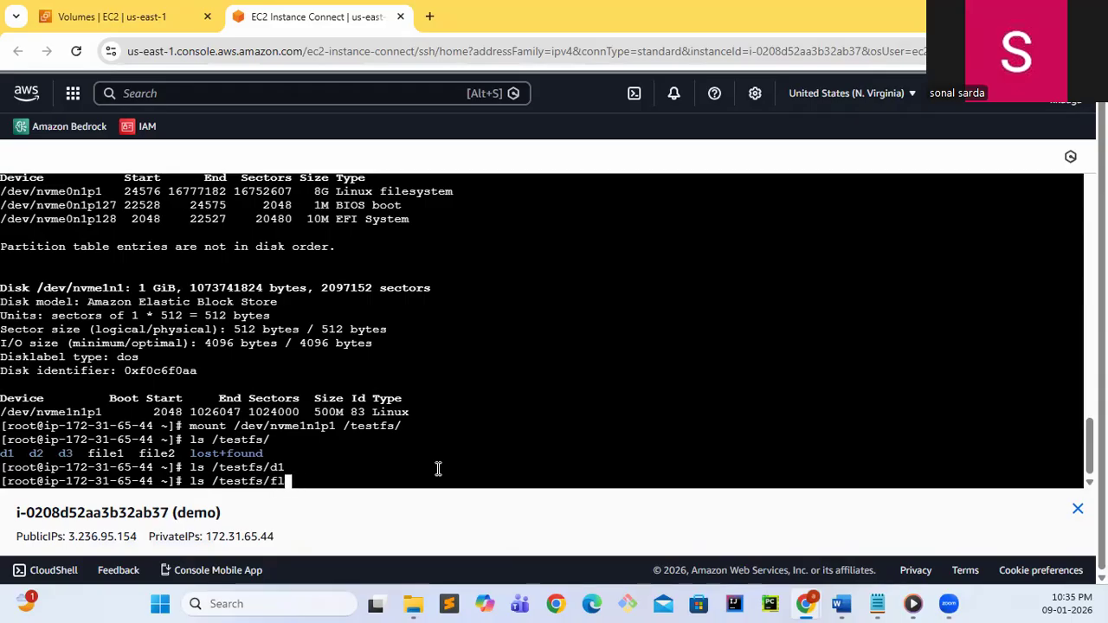
key("BackSpace")
type("ile1")
key("Home")
key("Delete")
key("Delete")
type("cat")
key("Return")
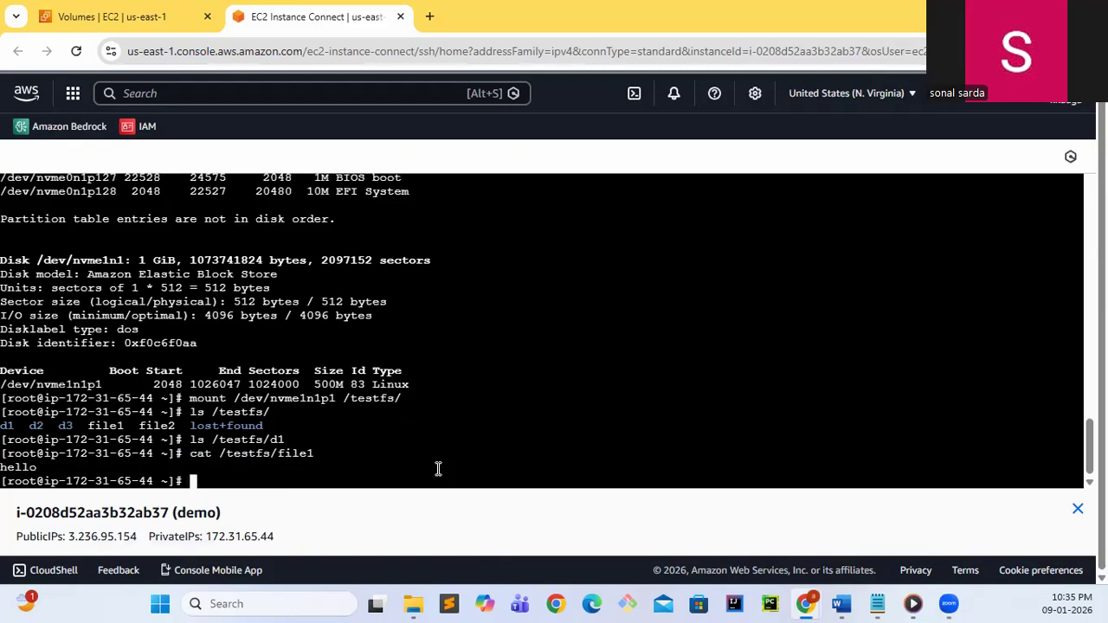